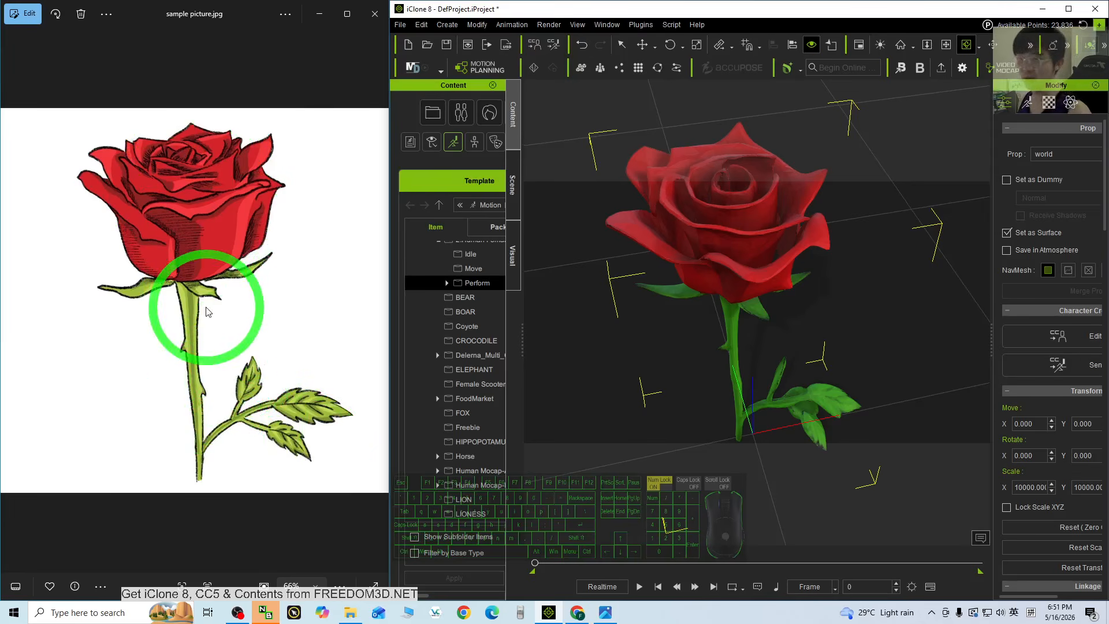
# Orbit the camera around the rose to view it from lower angles.
pyautogui.moveTo(757, 290); pyautogui.dragTo(950, 237)
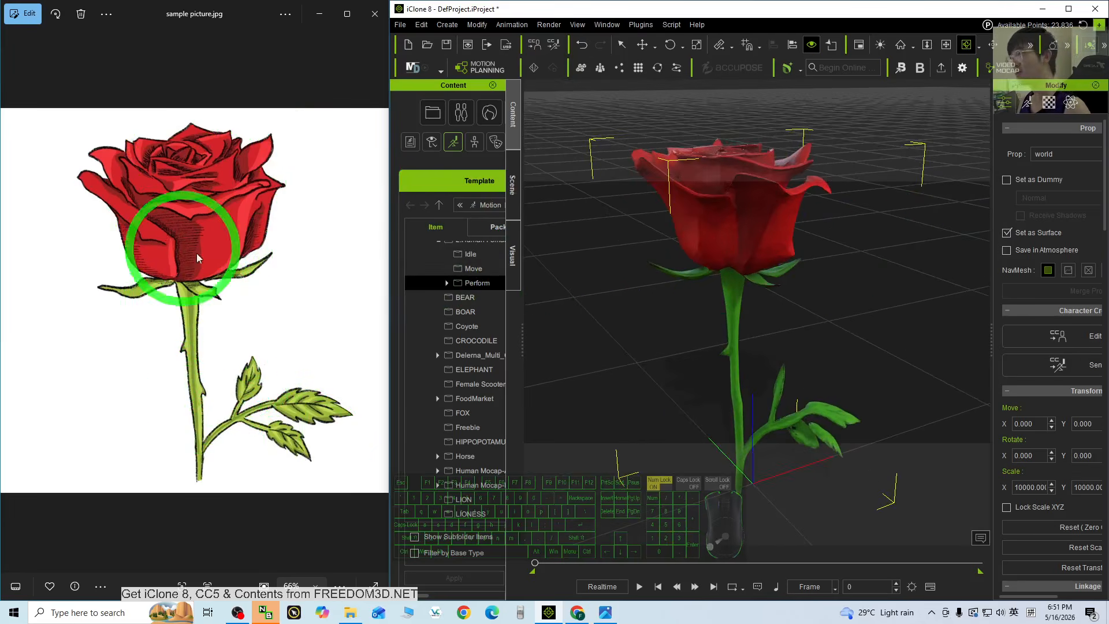
pyautogui.moveTo(879, 255); pyautogui.dragTo(814, 348)
pyautogui.press('x')
pyautogui.press('c')
pyautogui.scroll(-4, 812, 347)
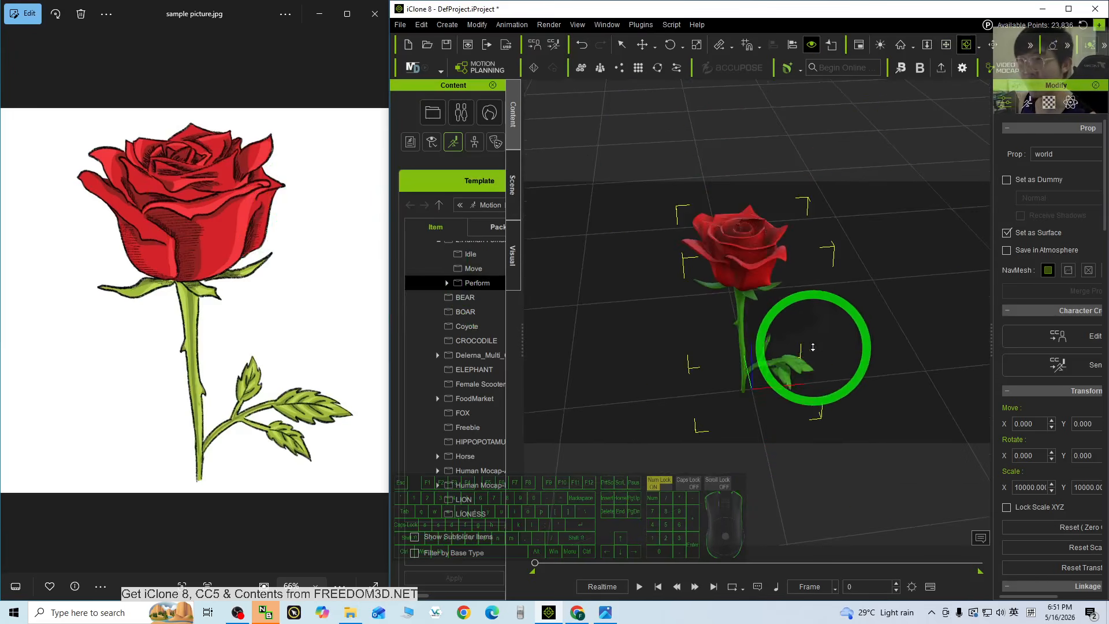
pyautogui.scroll(4, 877, 359)
pyautogui.press('c')
pyautogui.moveTo(899, 324); pyautogui.dragTo(813, 304)
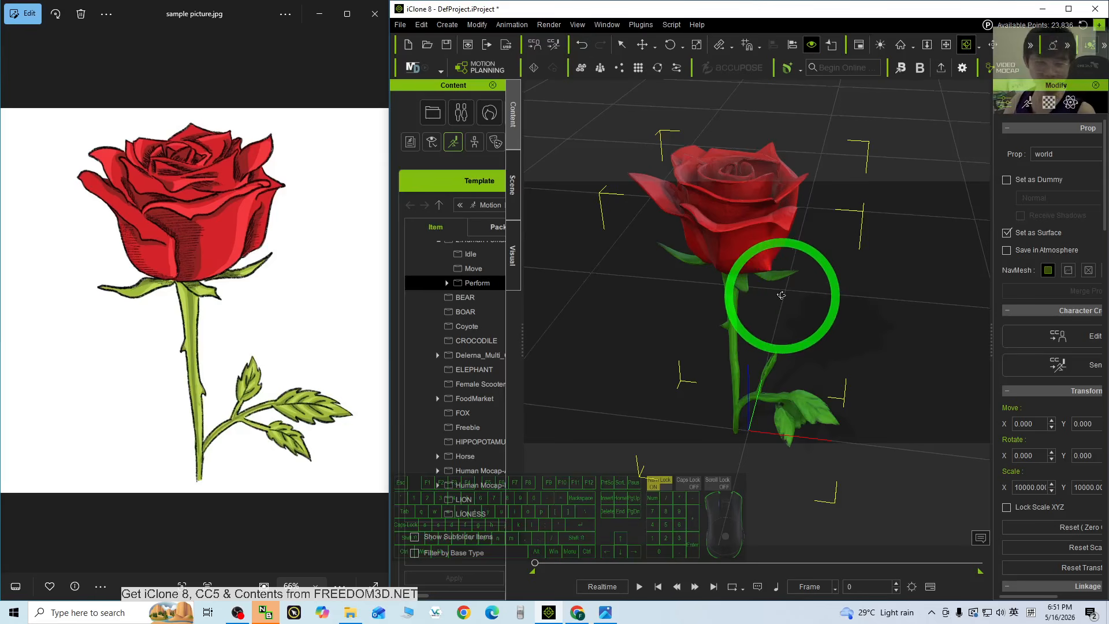
pyautogui.moveTo(908, 339); pyautogui.dragTo(799, 340)
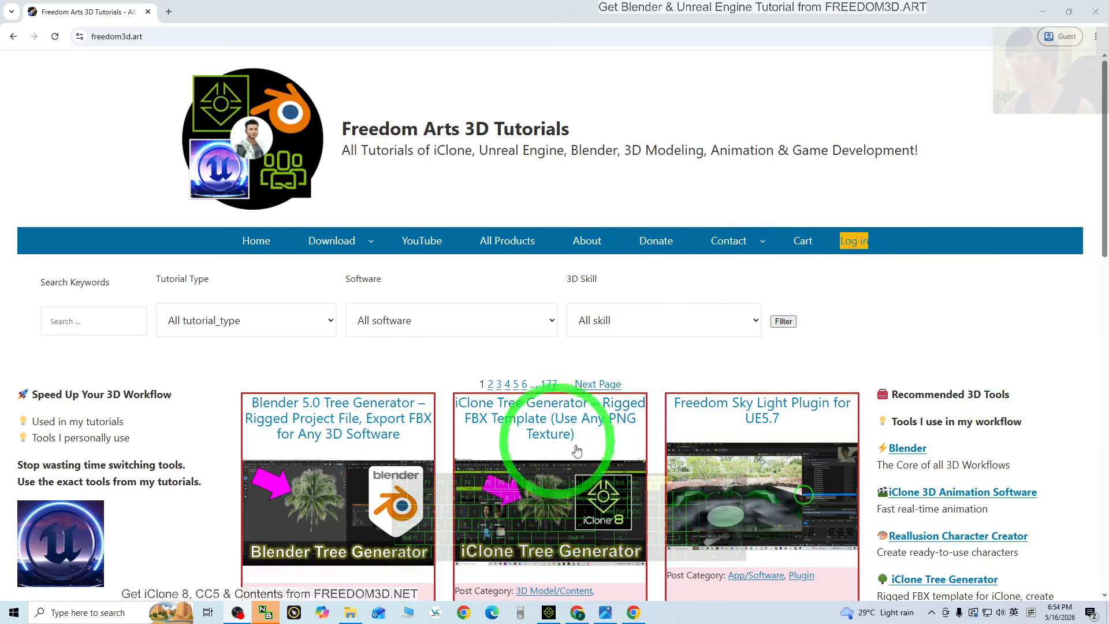
# Open the SAM 3D link from the freedom3d.art AI Image → 3D Tools sidebar in a new tab.
pyautogui.scroll(-3, 969, 381)
pyautogui.scroll(-3, 968, 381)
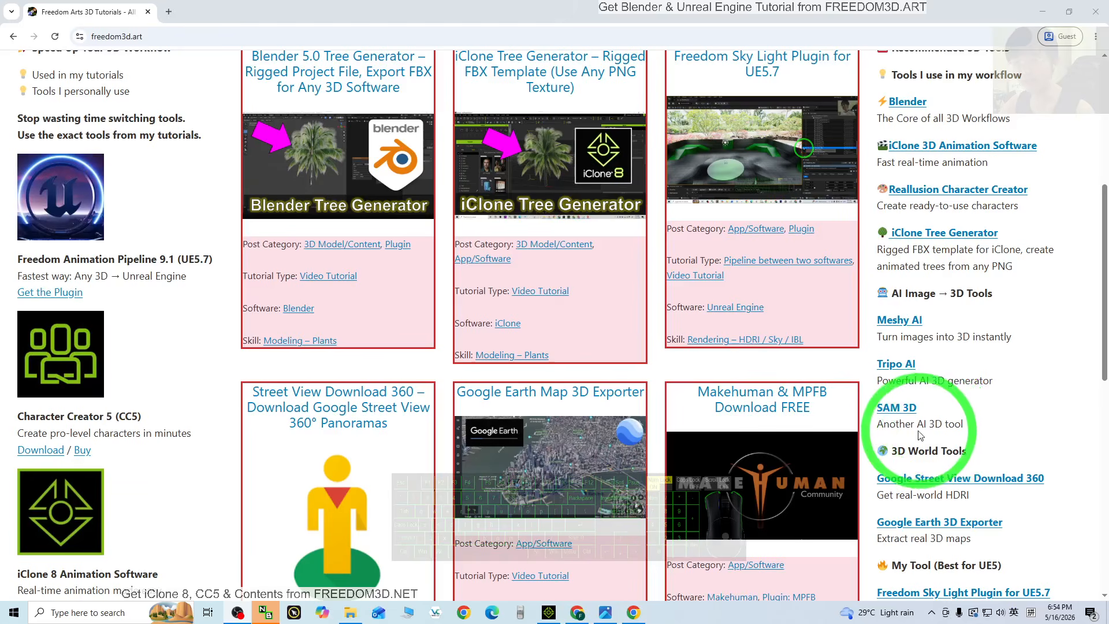
pyautogui.click(895, 407)
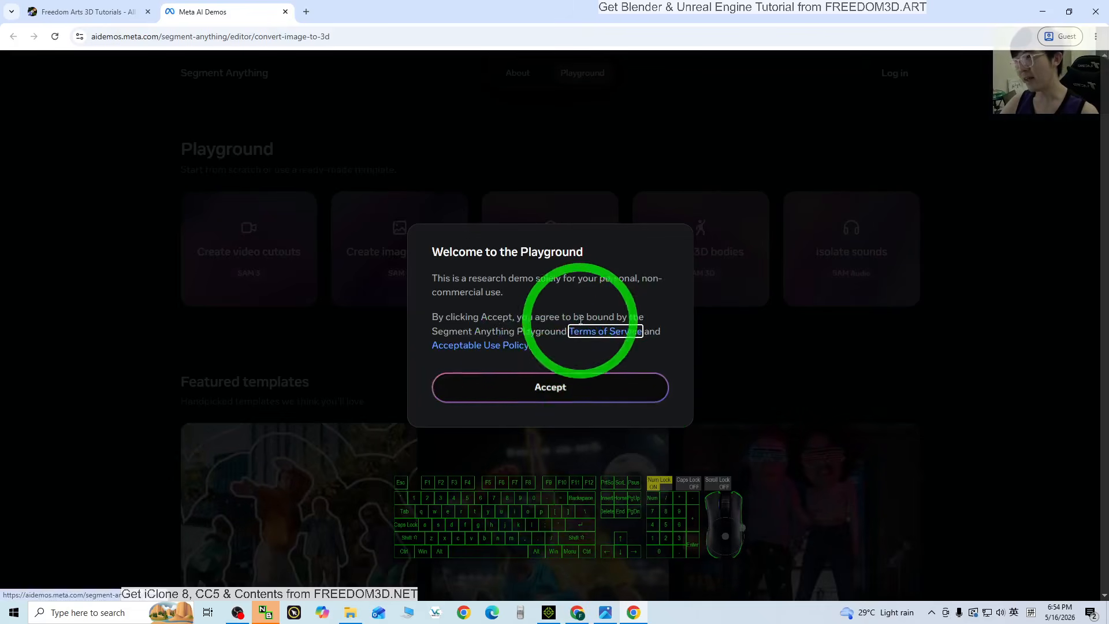
# Accept the Welcome to the Playground terms of use.
pyautogui.click(532, 398)
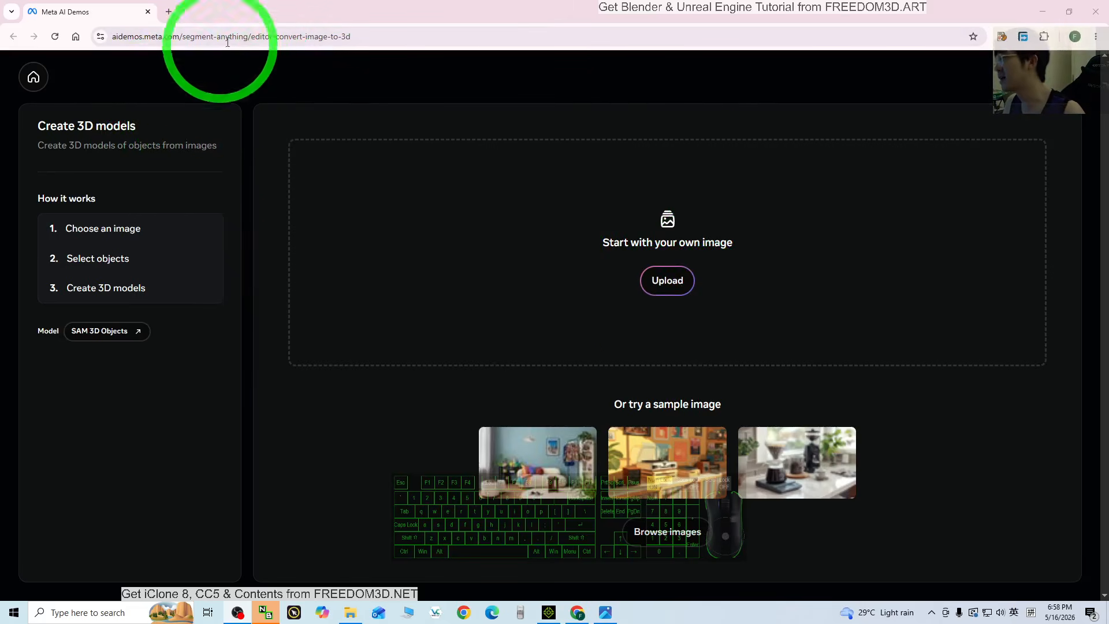
# Shrink the browser window, preview sample picture.jpg in Photos, then close Photos.
pyautogui.moveTo(566, 5); pyautogui.dragTo(718, 12)
pyautogui.click(384, 19)
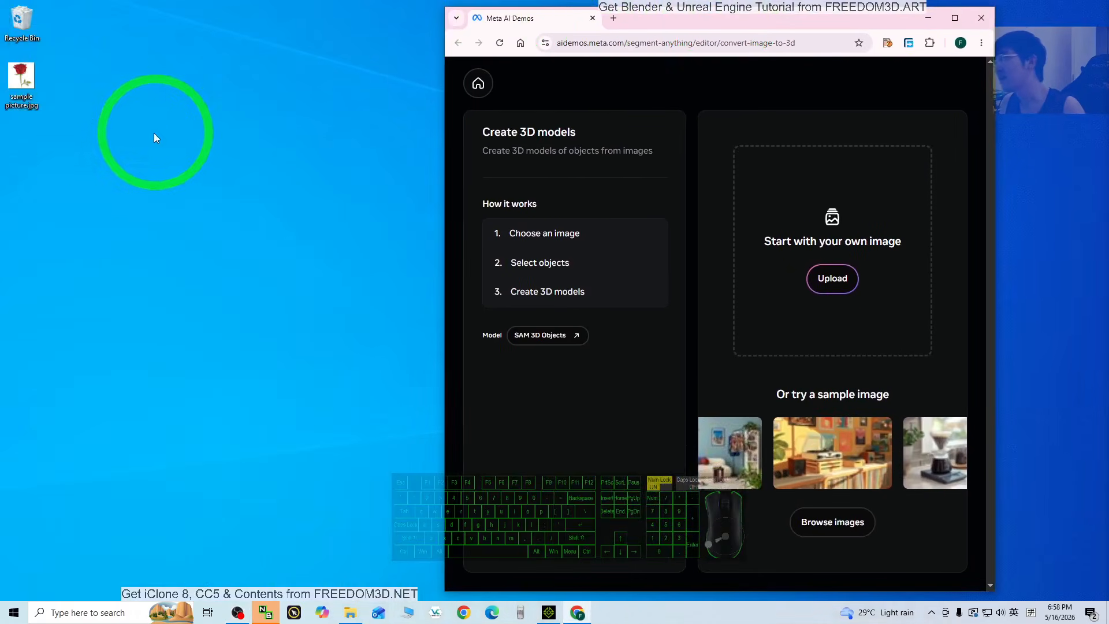
pyautogui.doubleClick(29, 75)
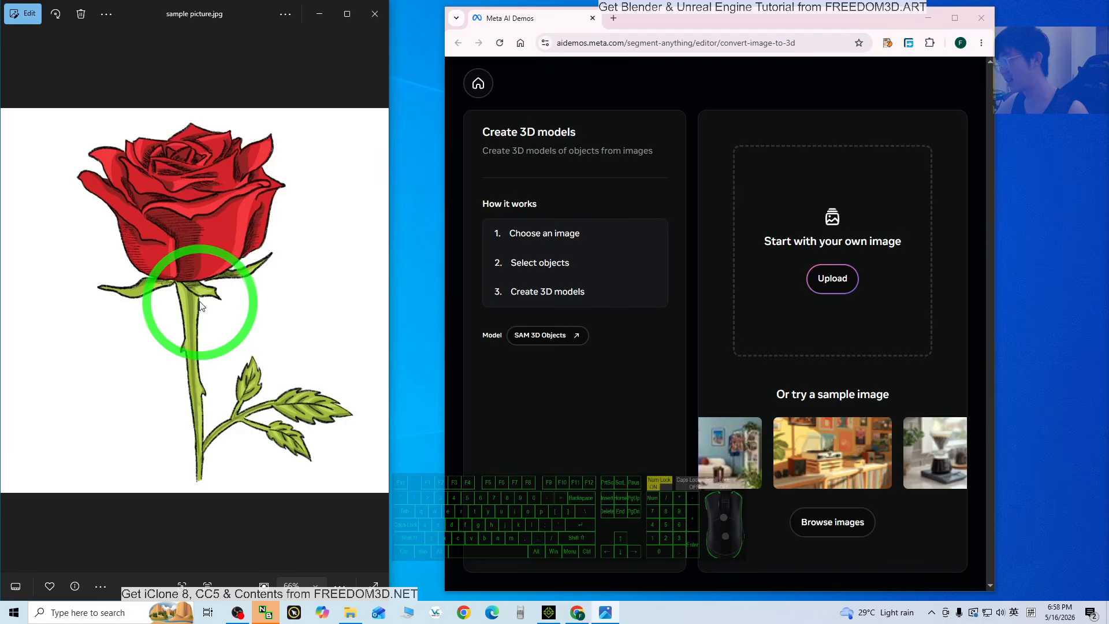
pyautogui.click(374, 15)
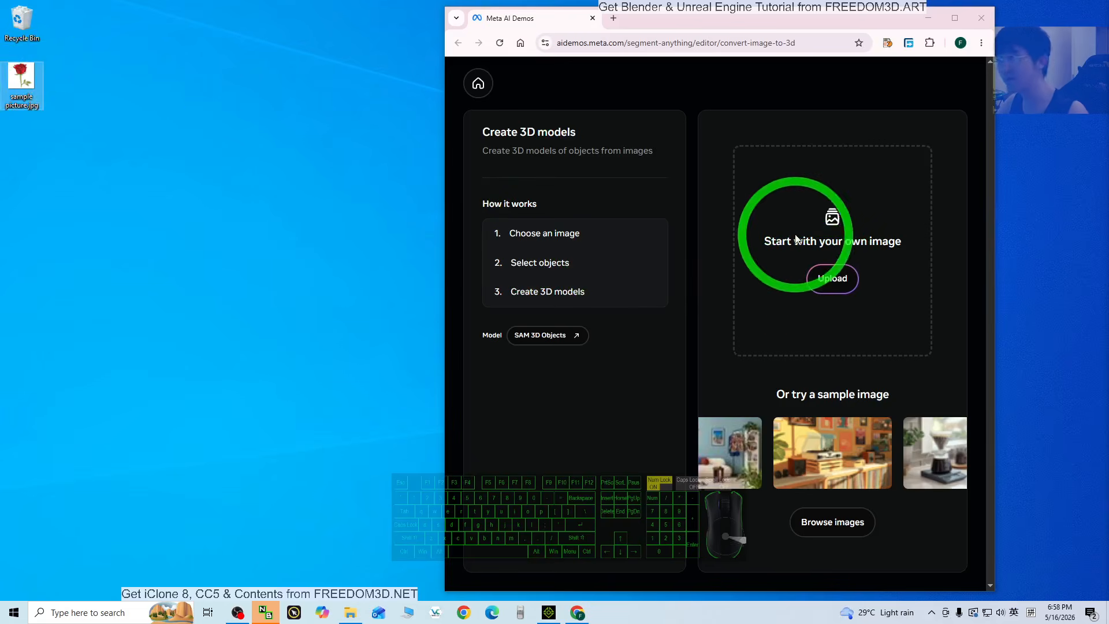
# Upload sample picture.jpg from the Desktop, maximize Chrome, and mask the whole rose.
pyautogui.click(825, 286)
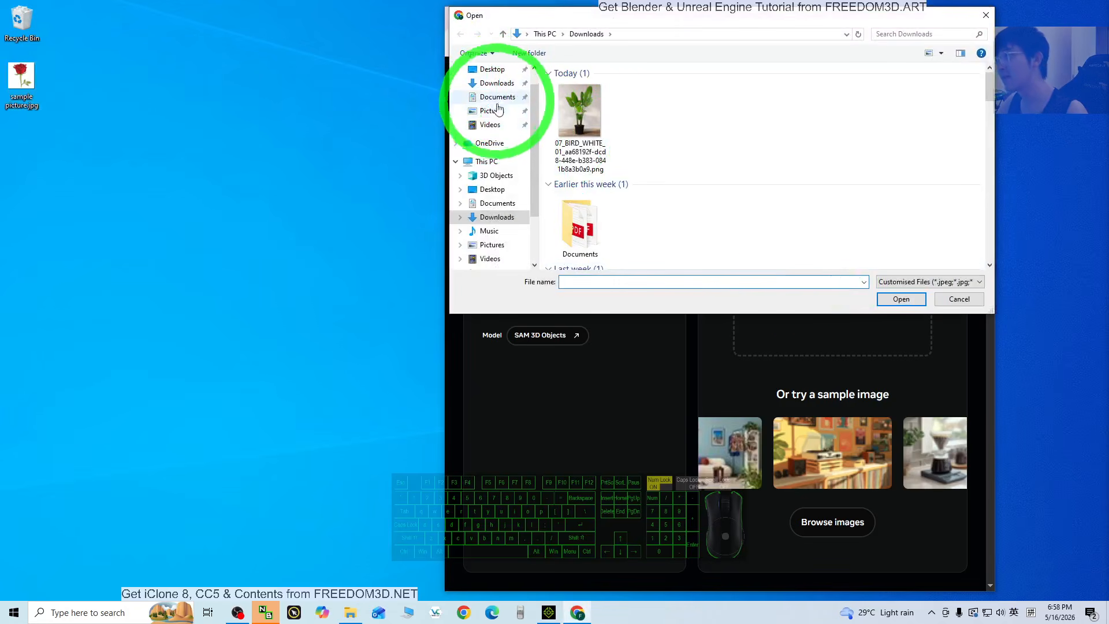
pyautogui.click(492, 69)
pyautogui.doubleClick(597, 97)
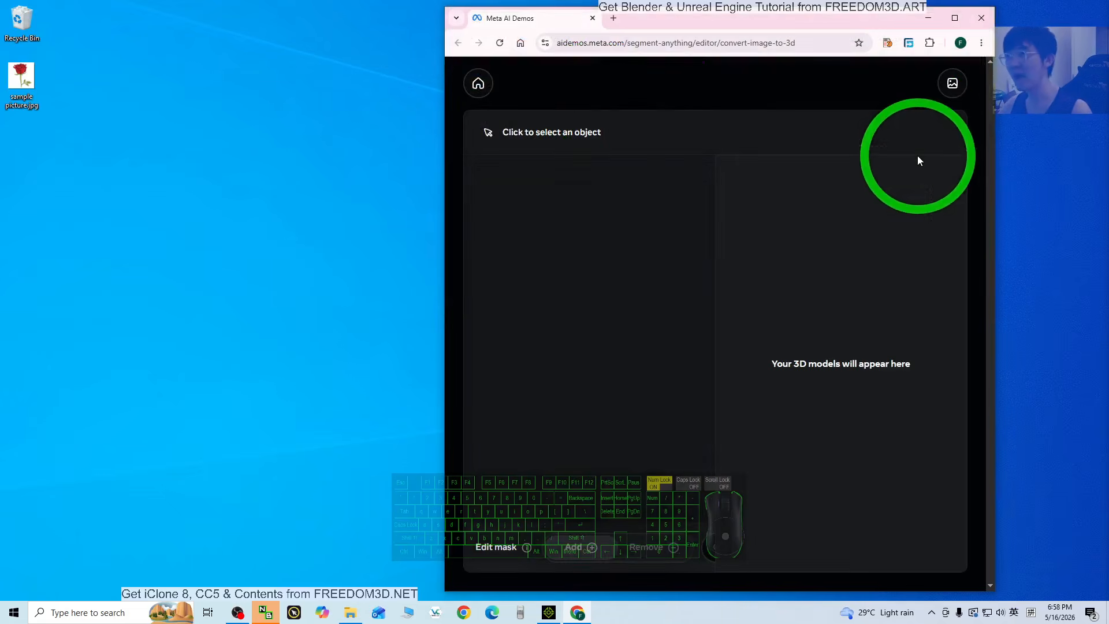
pyautogui.click(954, 18)
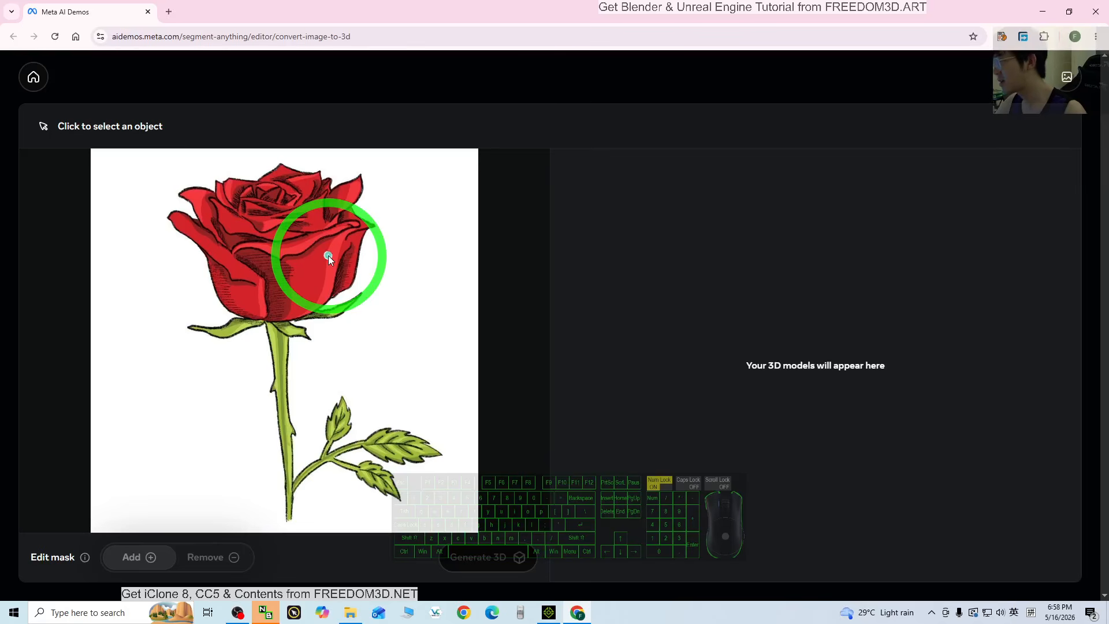
pyautogui.click(281, 244)
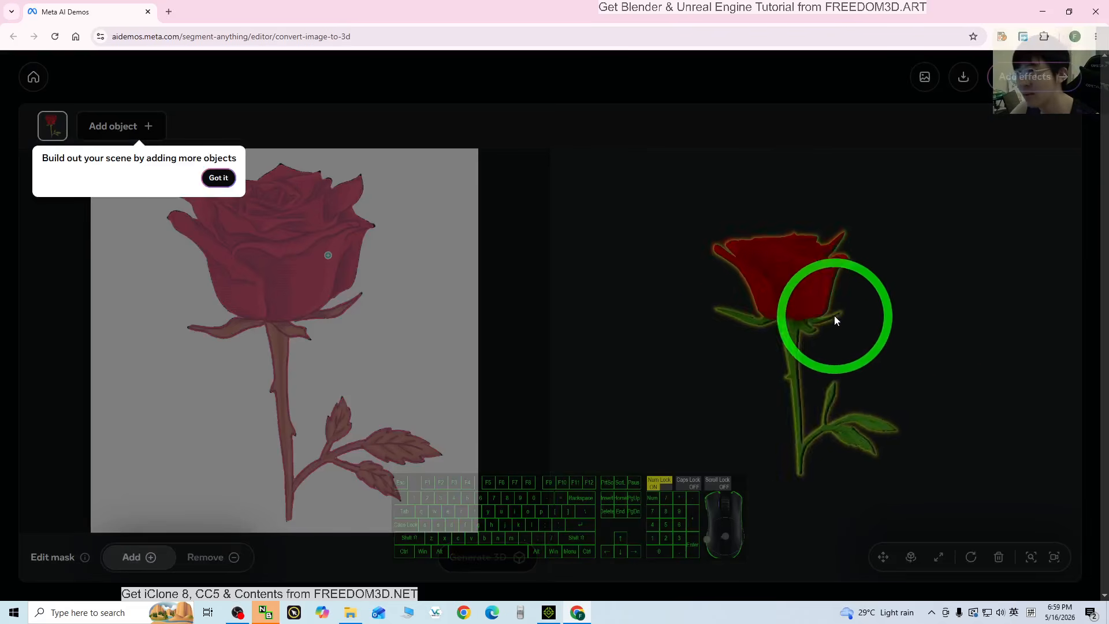
# Download rose Object 0 as the GLB file object_0 (11).glb and show it in its folder.
pyautogui.click(835, 316)
pyautogui.moveTo(916, 314); pyautogui.dragTo(969, 68)
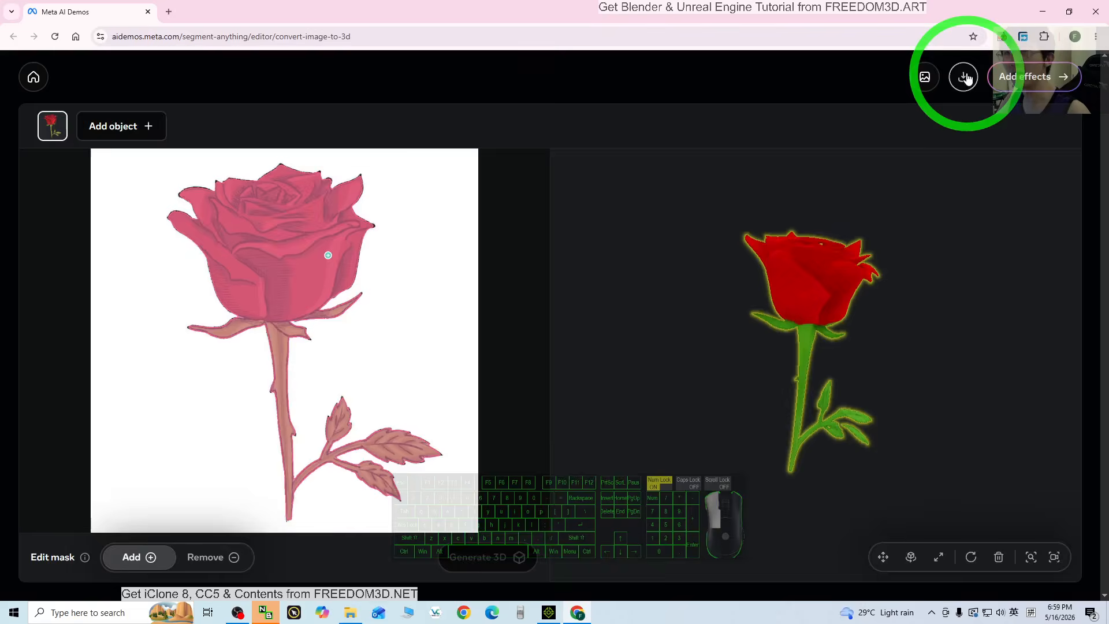
pyautogui.click(964, 77)
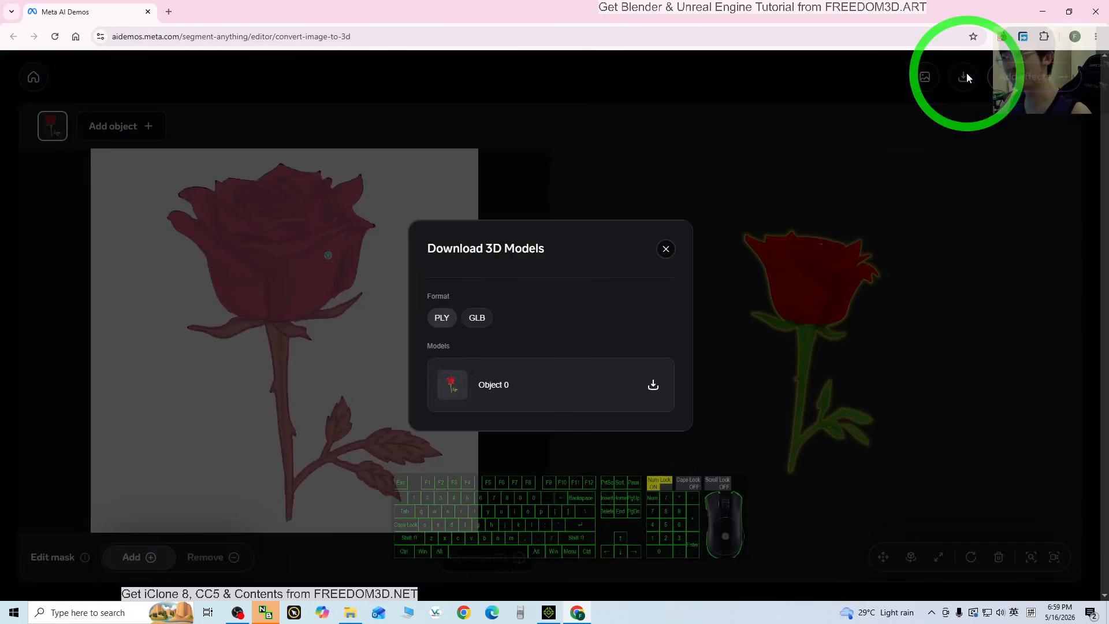
pyautogui.click(642, 376)
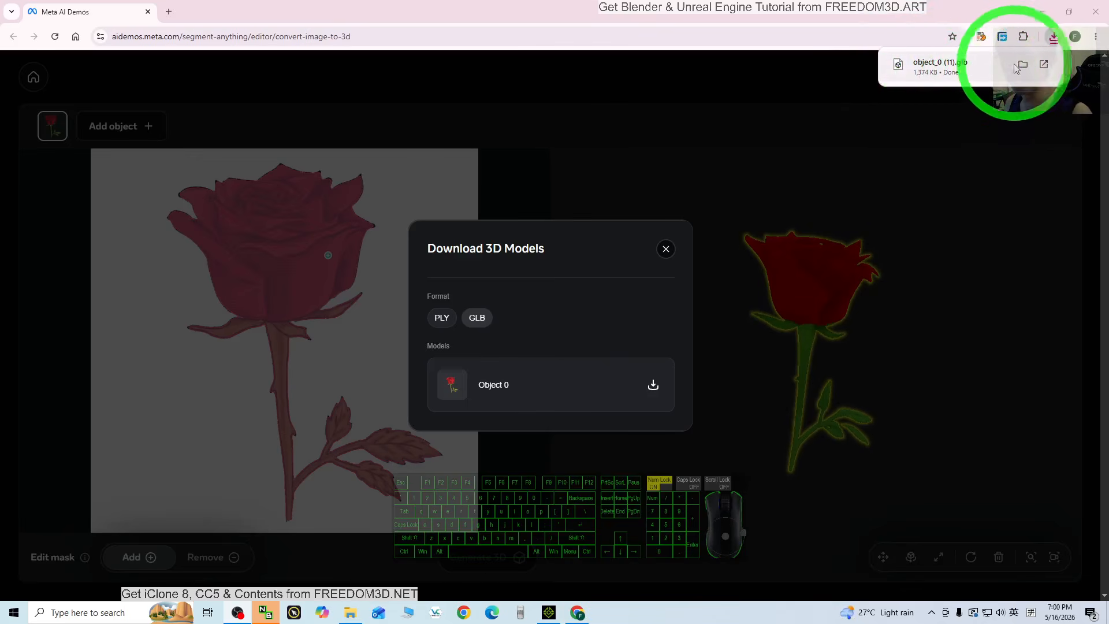
pyautogui.click(1023, 64)
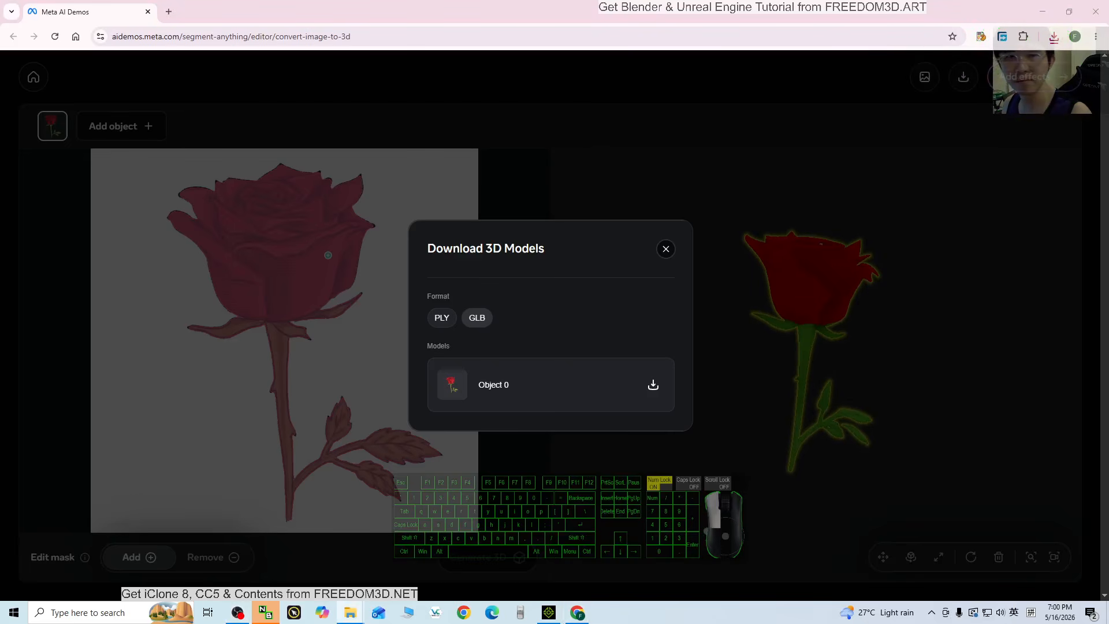
# Copy object_0 (11).glb from Downloads onto the Desktop, then switch to iClone 8.
pyautogui.moveTo(1064, 63); pyautogui.dragTo(817, 58)
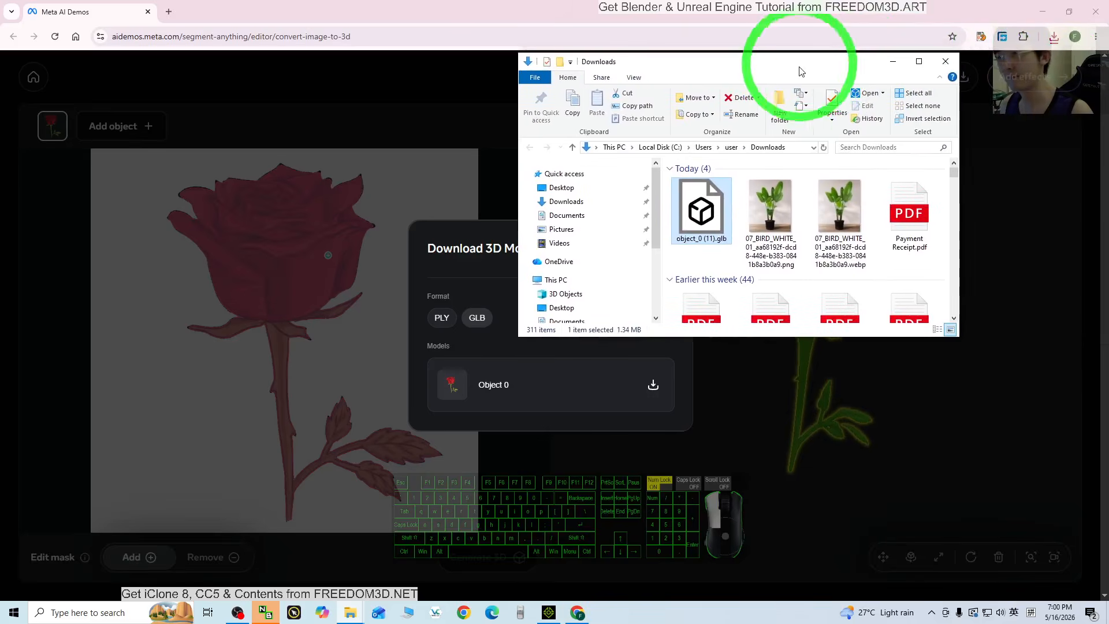
pyautogui.rightClick(700, 199)
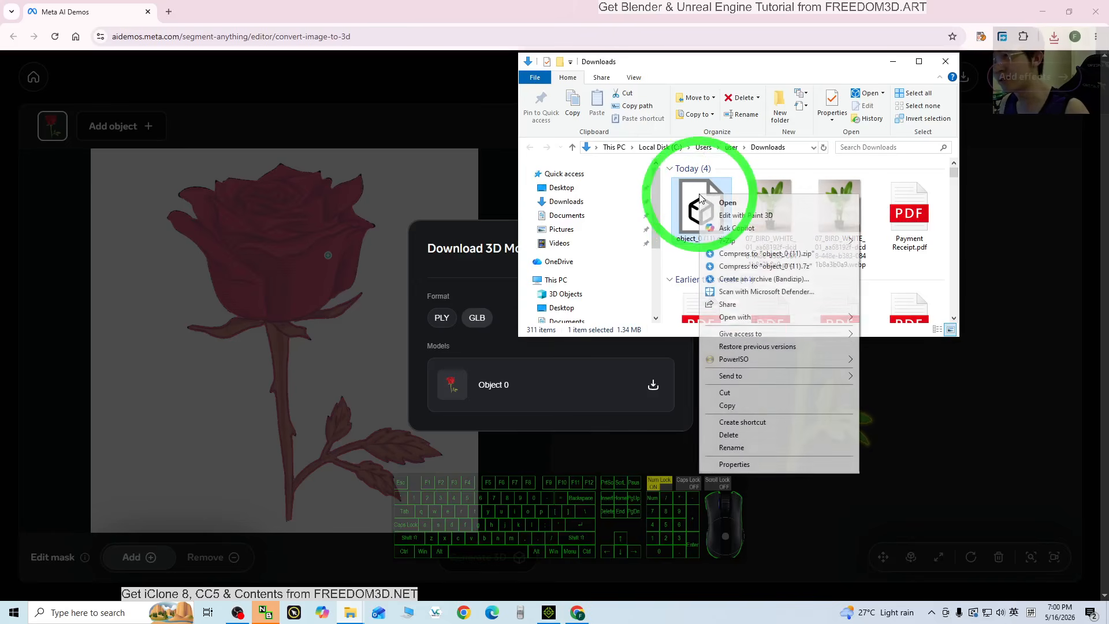
pyautogui.click(736, 399)
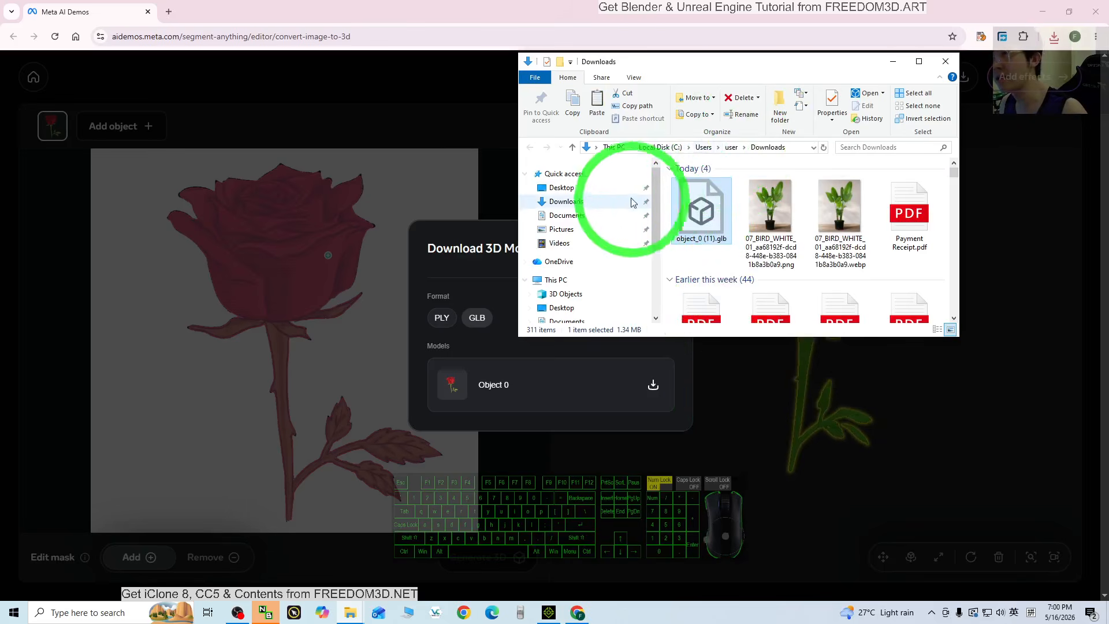
pyautogui.click(558, 188)
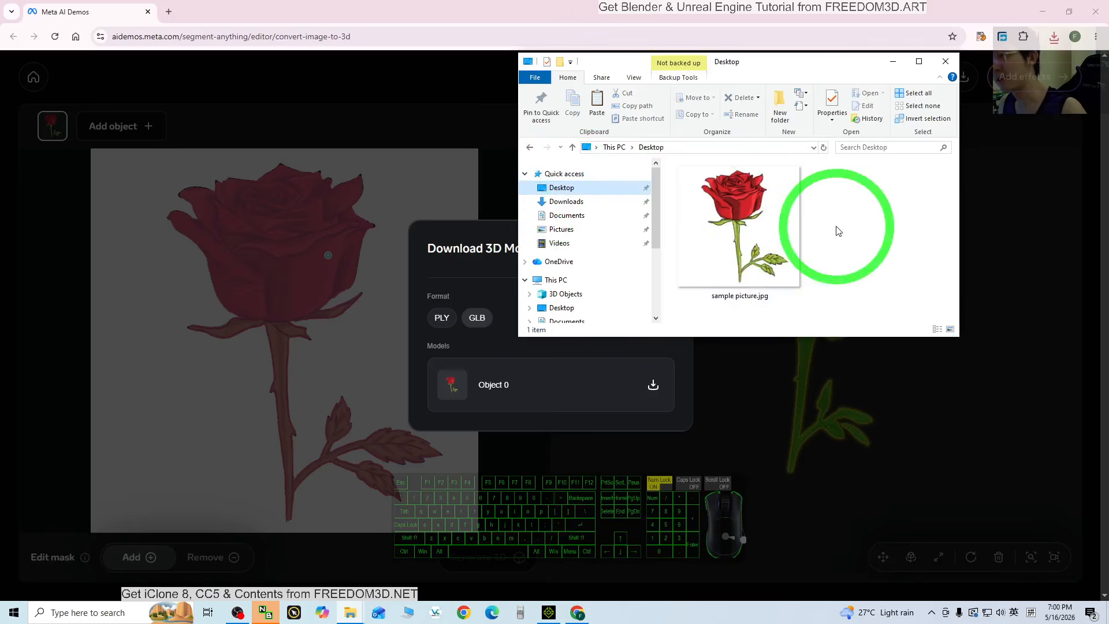
pyautogui.click(860, 231)
pyautogui.hotkey('ctrl', 'v')
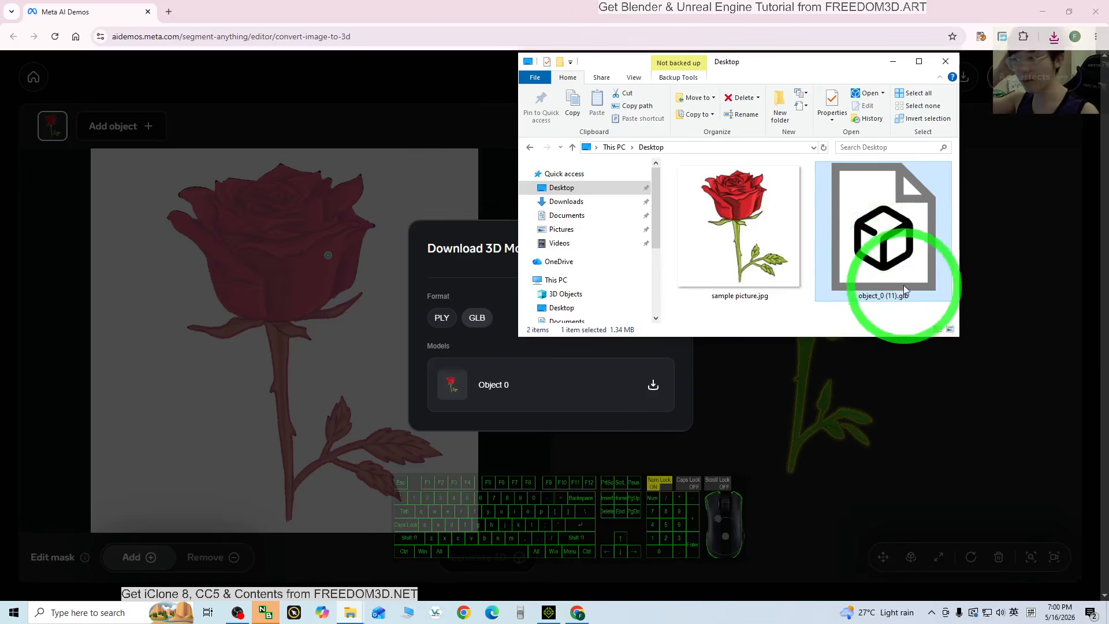
pyautogui.click(549, 612)
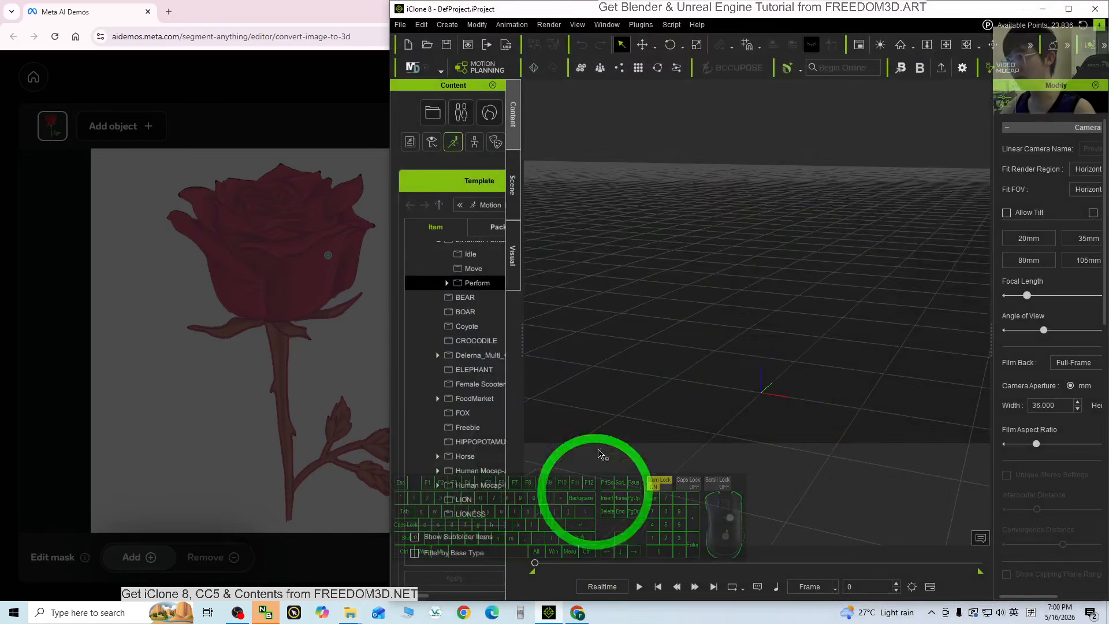
# Maximize iClone and widen the content library and properties panels.
pyautogui.click(1068, 10)
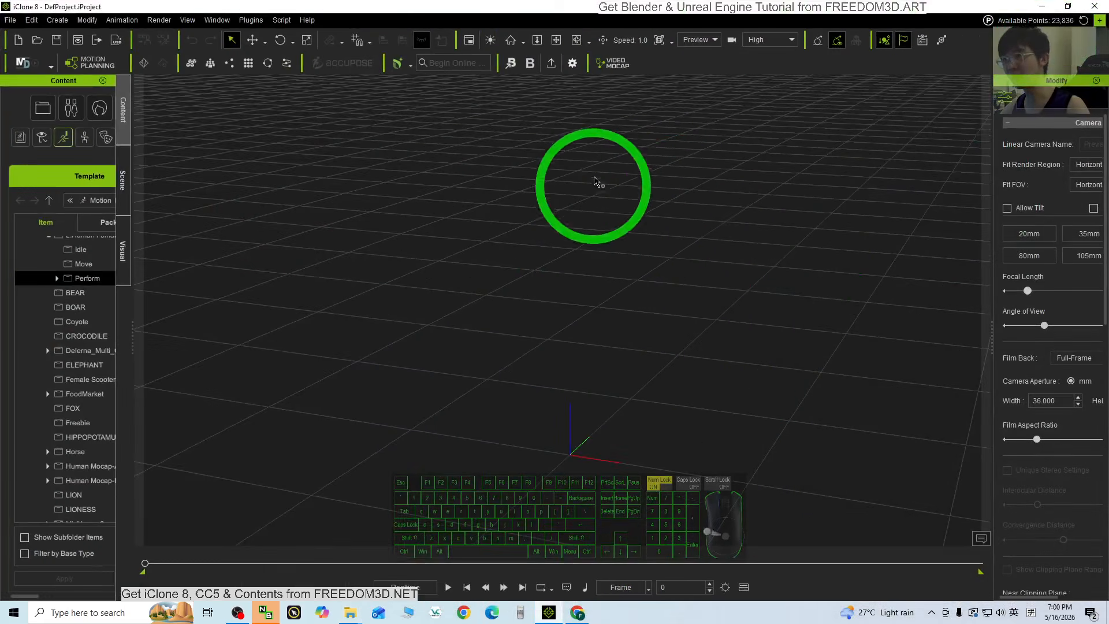
pyautogui.moveTo(133, 343); pyautogui.dragTo(153, 328)
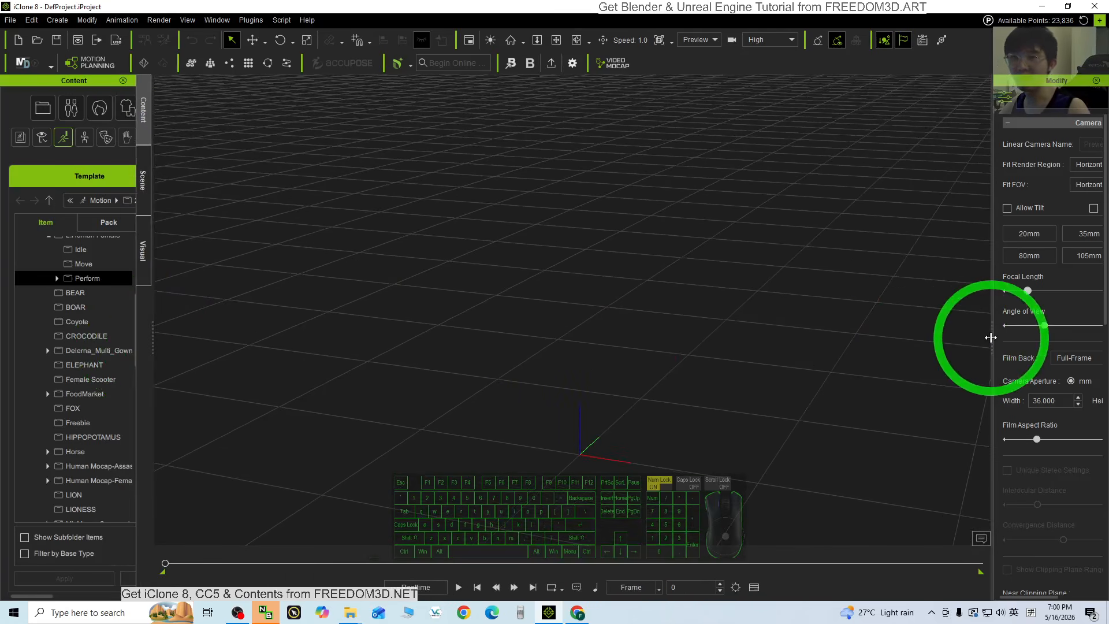
pyautogui.moveTo(991, 335); pyautogui.dragTo(931, 329)
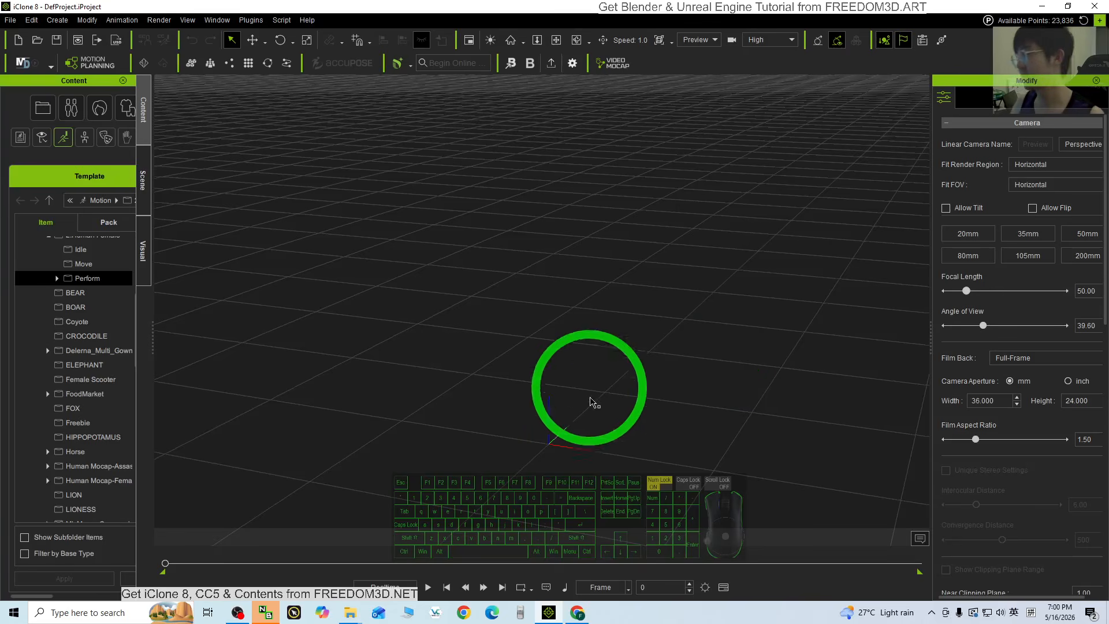
# Reposition the Desktop folder window, try dragging the GLB into the scene, and minimize iClone.
pyautogui.moveTo(351, 611)
pyautogui.click(400, 556)
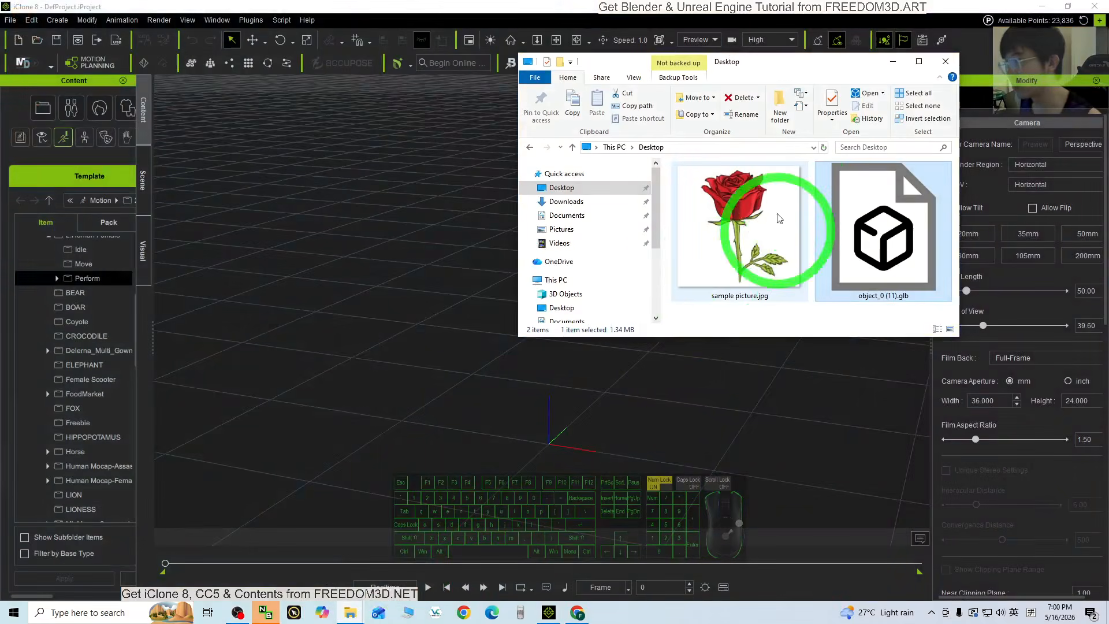
pyautogui.moveTo(805, 63); pyautogui.dragTo(236, 115)
pyautogui.moveTo(309, 345); pyautogui.dragTo(316, 223)
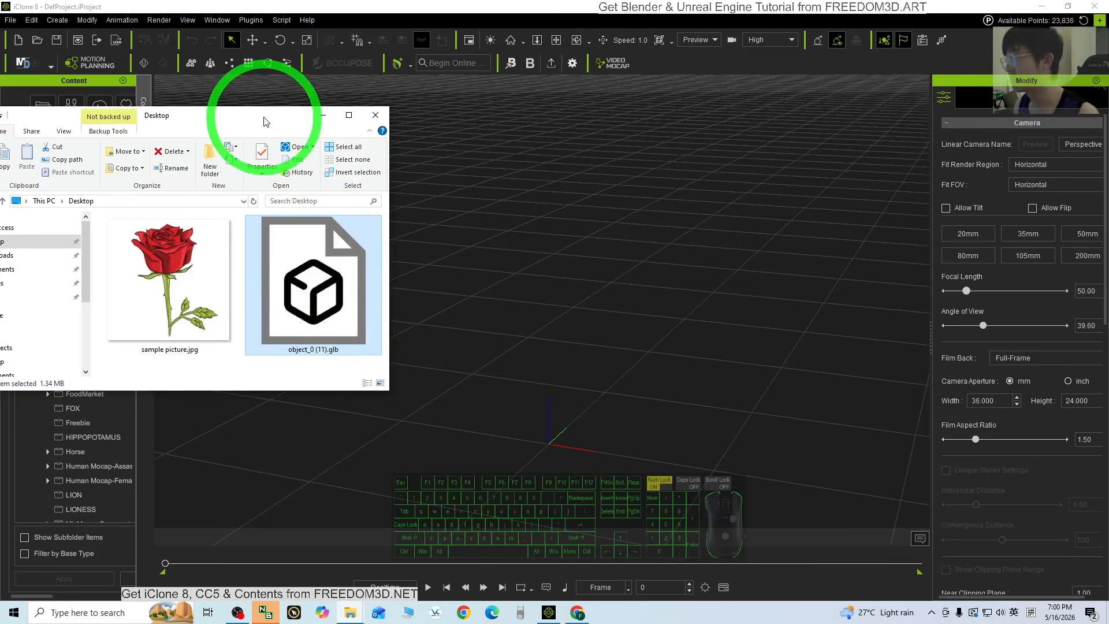
pyautogui.moveTo(266, 122); pyautogui.dragTo(776, 113)
pyautogui.click(1042, 6)
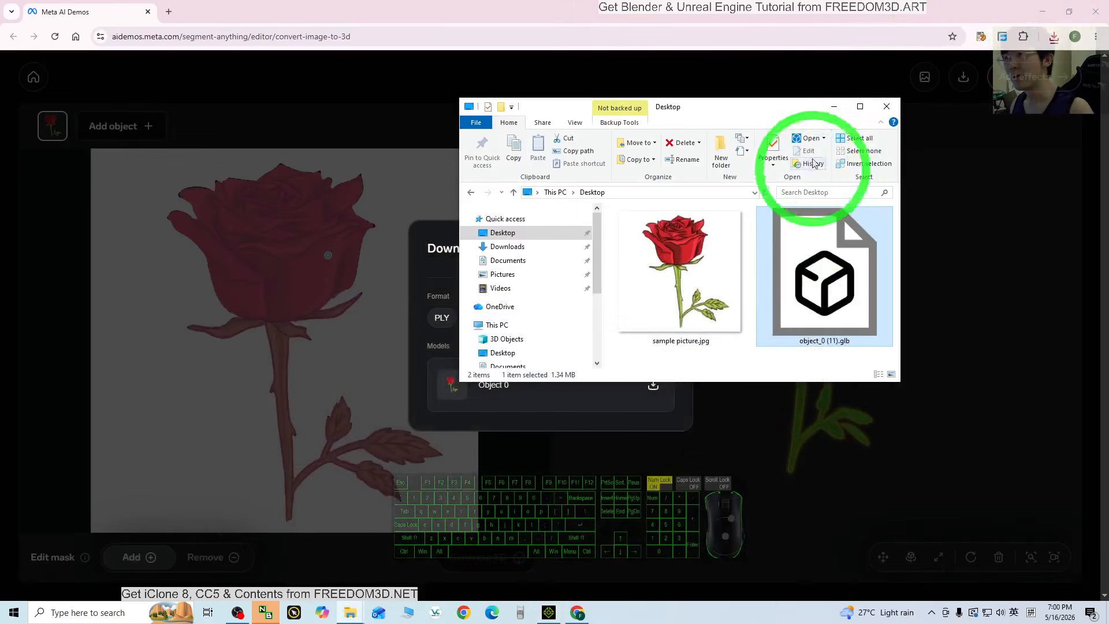
# Minimize the browser and launch Blender 5.1 from the Start menu's Recent apps.
pyautogui.click(1036, 8)
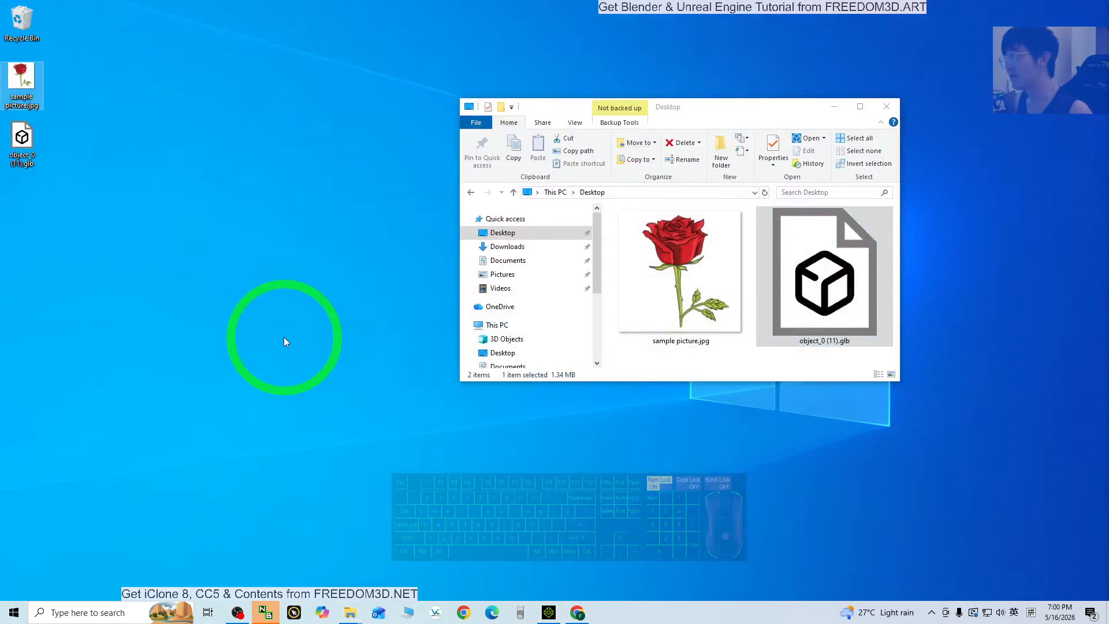
pyautogui.click(105, 614)
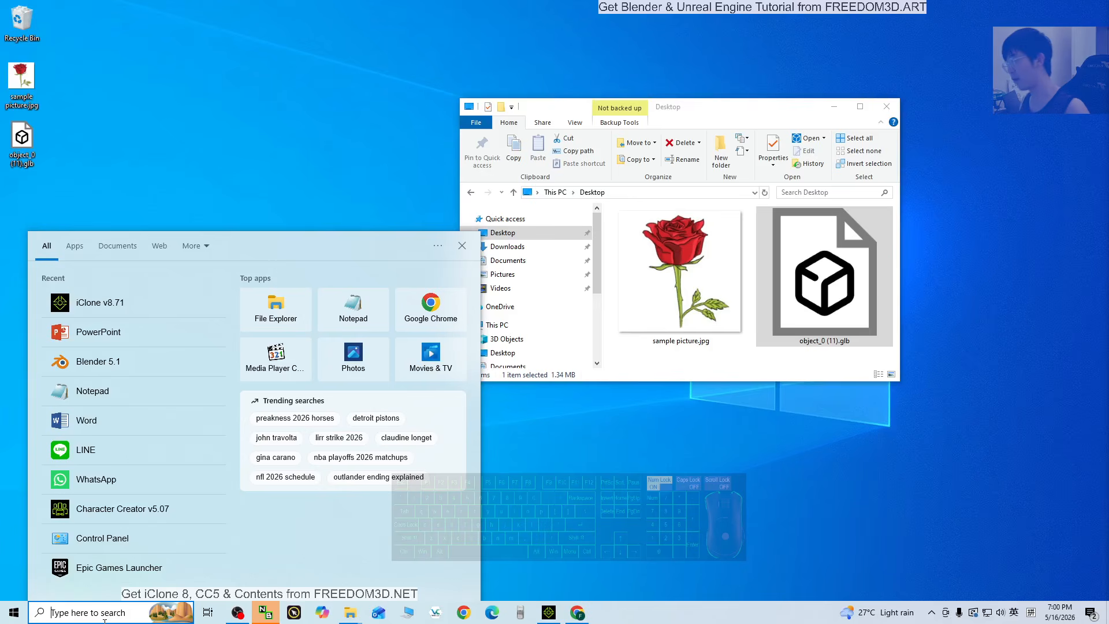
pyautogui.click(96, 361)
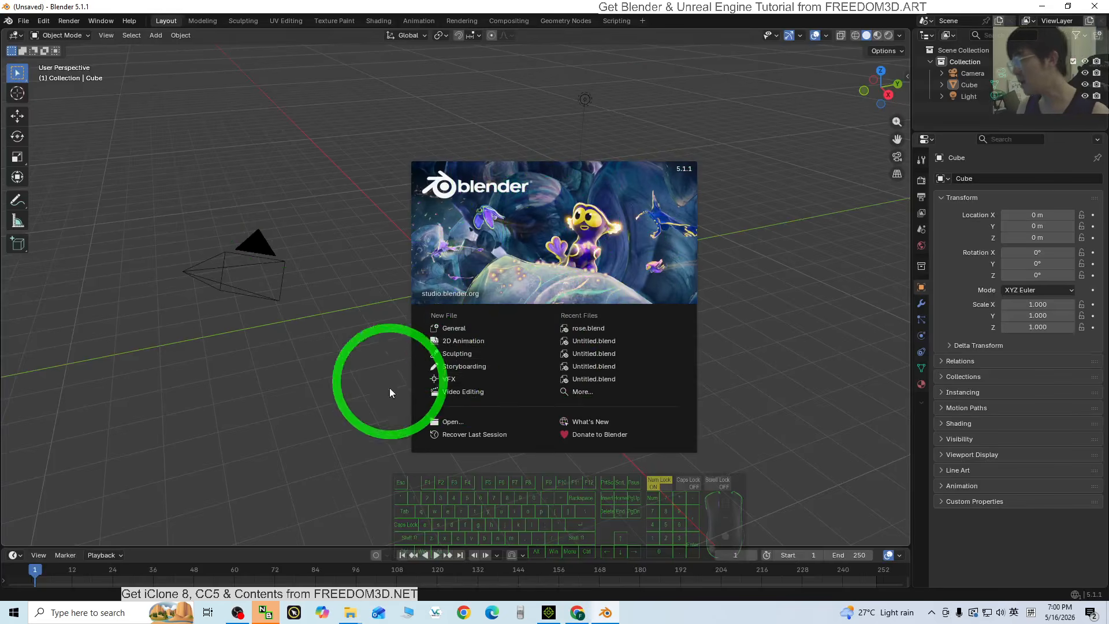
# Close the splash and delete the default camera, cube and light.
pyautogui.click(282, 409)
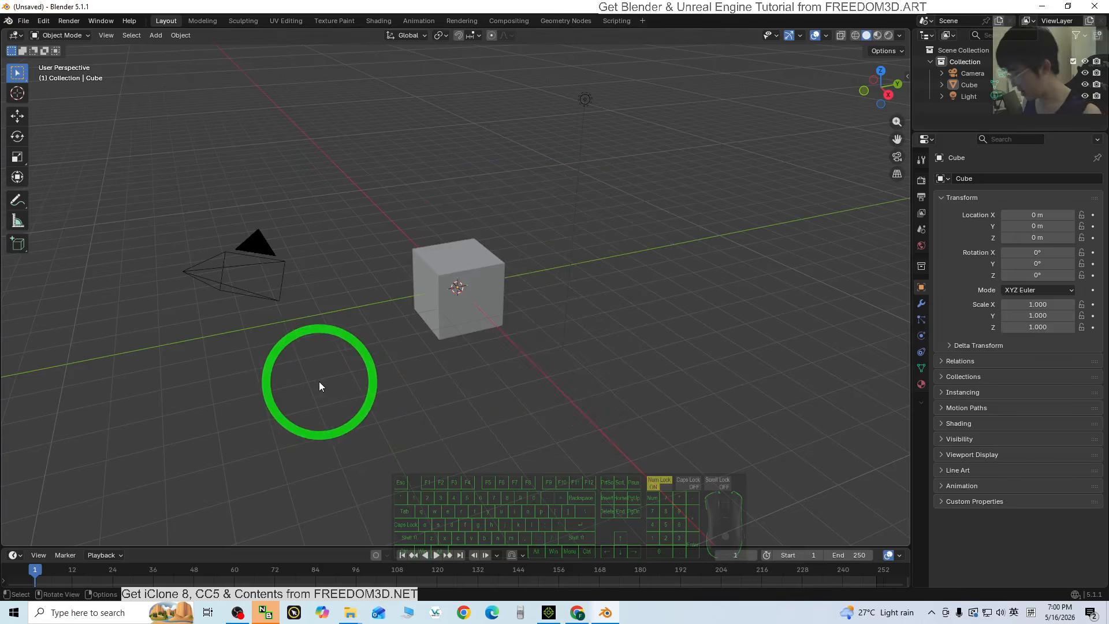
pyautogui.press('a')
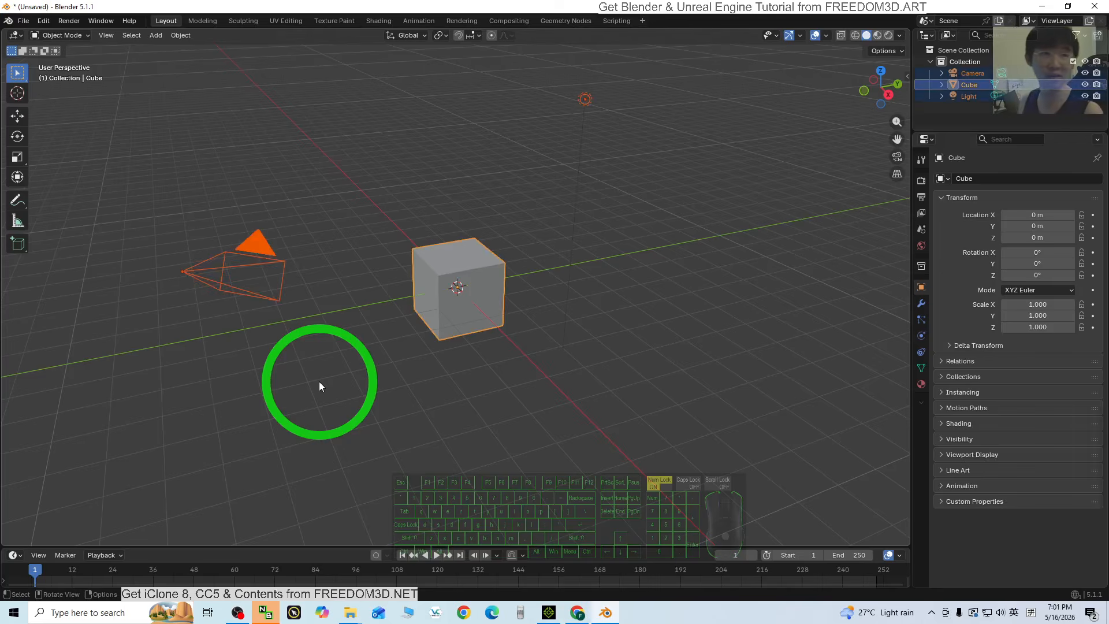
pyautogui.press('Delete')
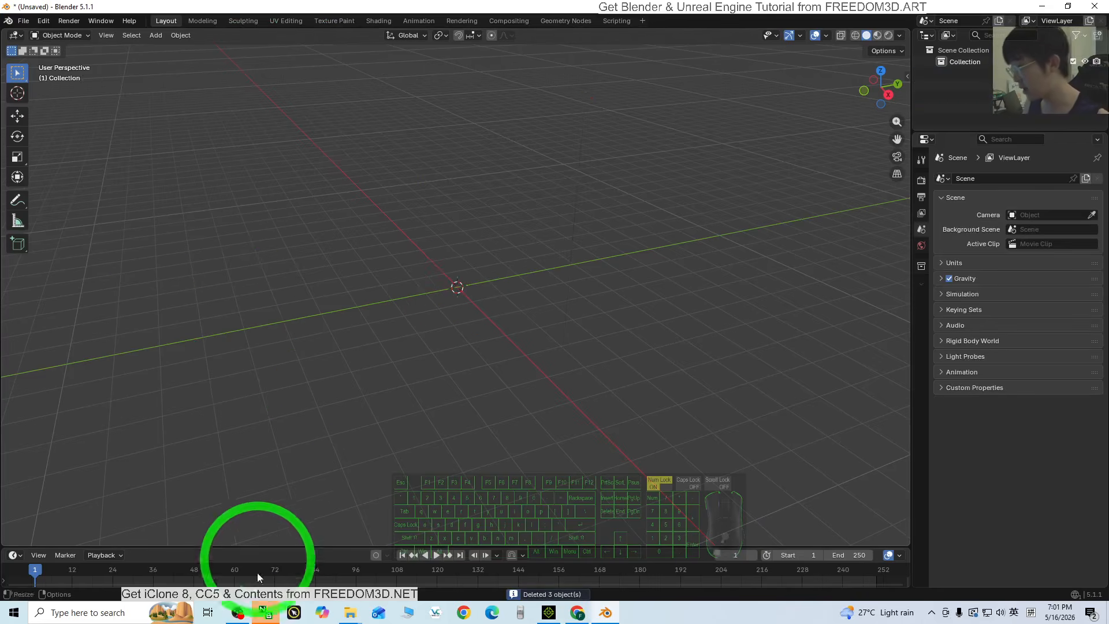
# Drag object_0 (11).glb from Explorer into the viewport and import it as glTF 2.0.
pyautogui.moveTo(350, 611)
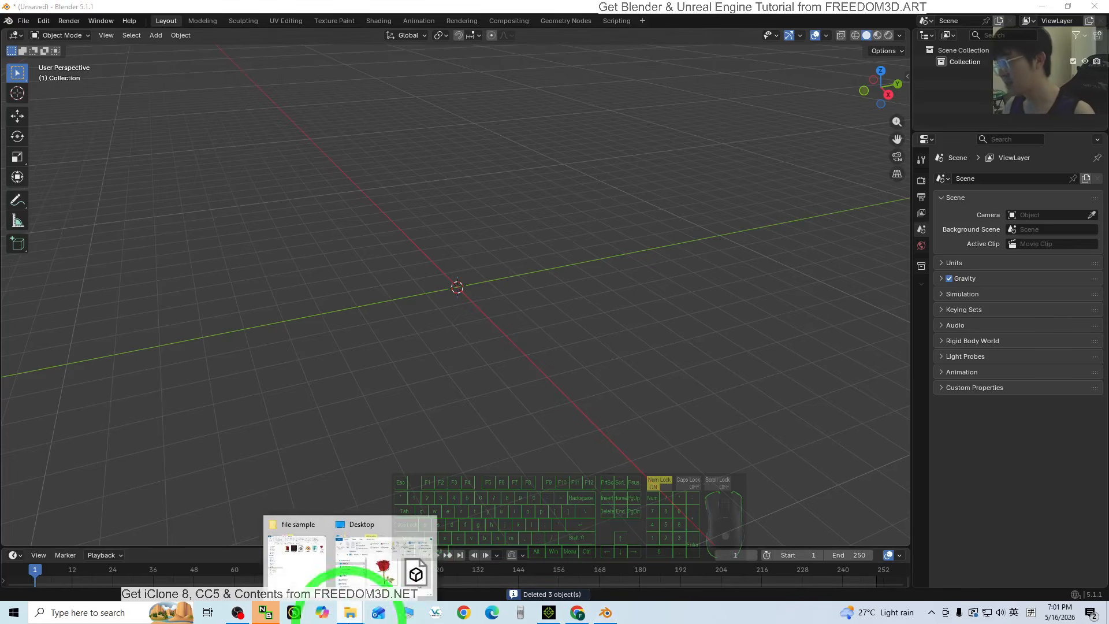
pyautogui.click(396, 554)
pyautogui.moveTo(750, 111); pyautogui.dragTo(232, 111)
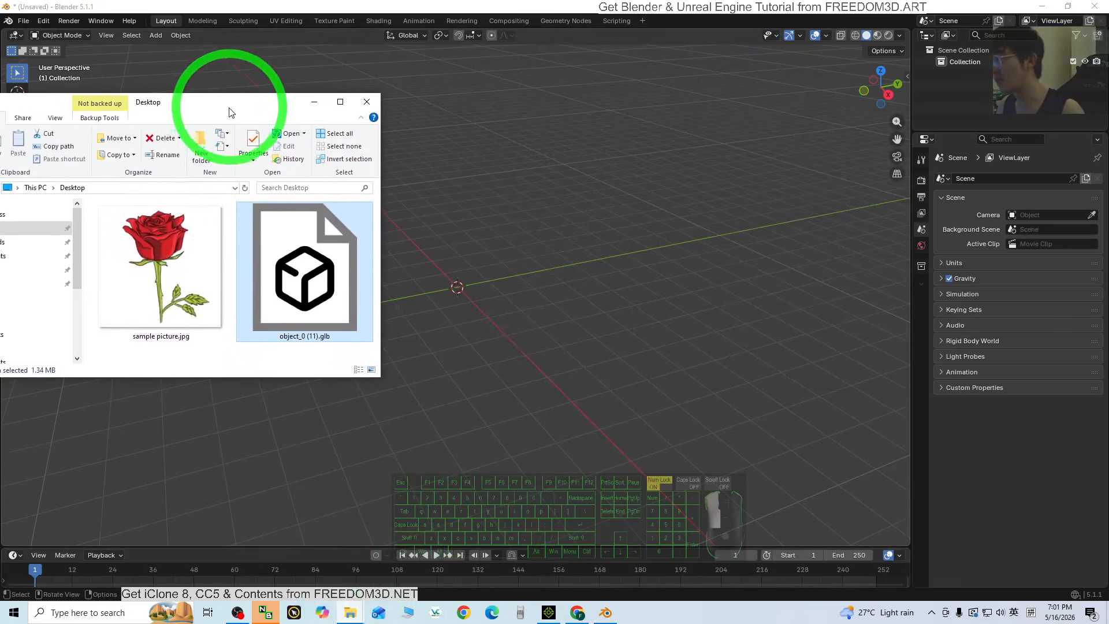
pyautogui.moveTo(320, 303); pyautogui.dragTo(457, 285)
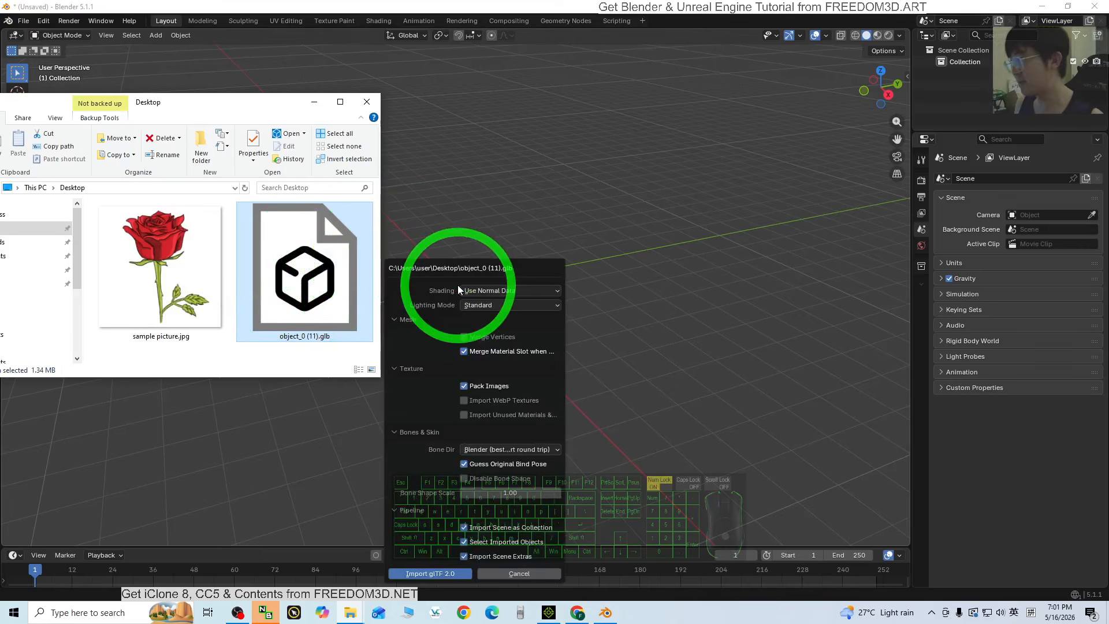
pyautogui.click(422, 573)
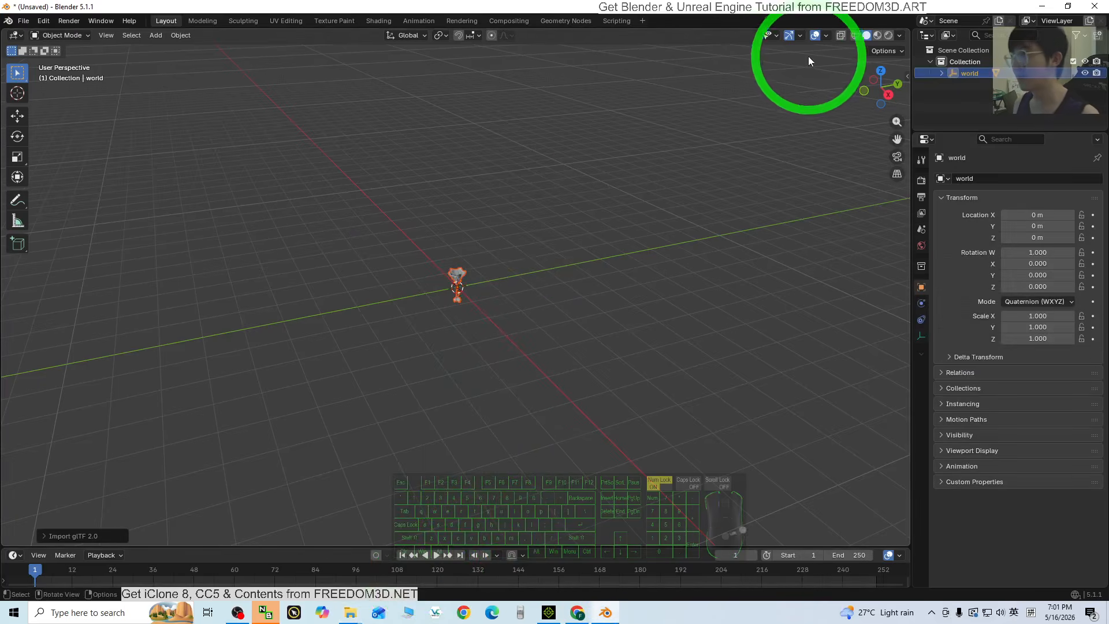
# Switch to Material Preview shading and select the rose.
pyautogui.click(878, 36)
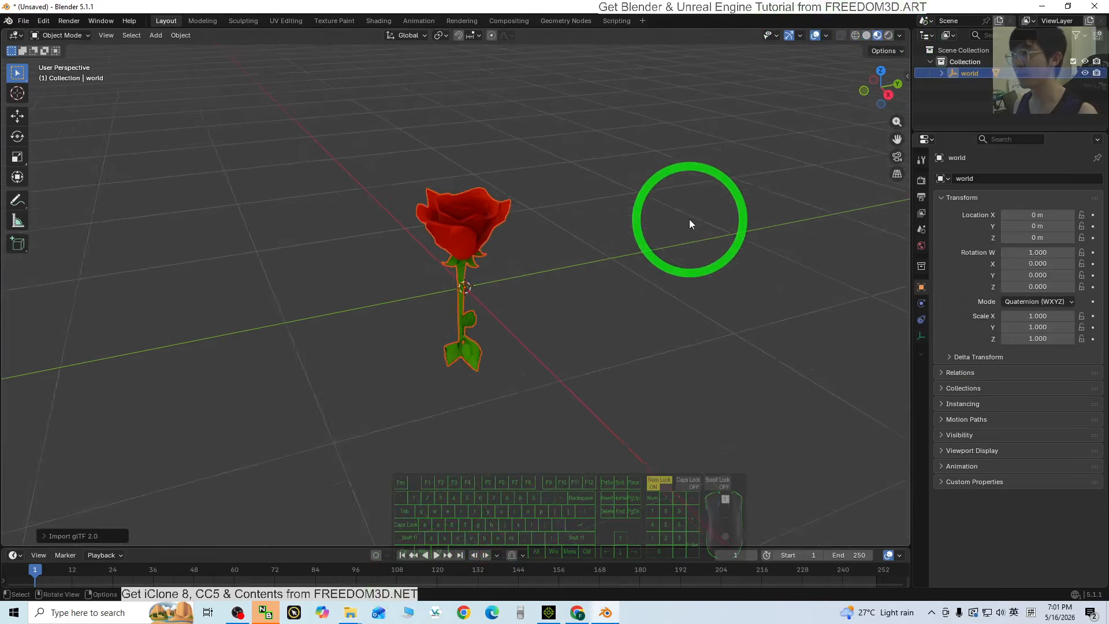
pyautogui.click(687, 254)
pyautogui.scroll(3, 621, 309)
pyautogui.moveTo(718, 334); pyautogui.dragTo(667, 409, button='middle')
pyautogui.scroll(-2, 669, 407)
pyautogui.click(466, 207)
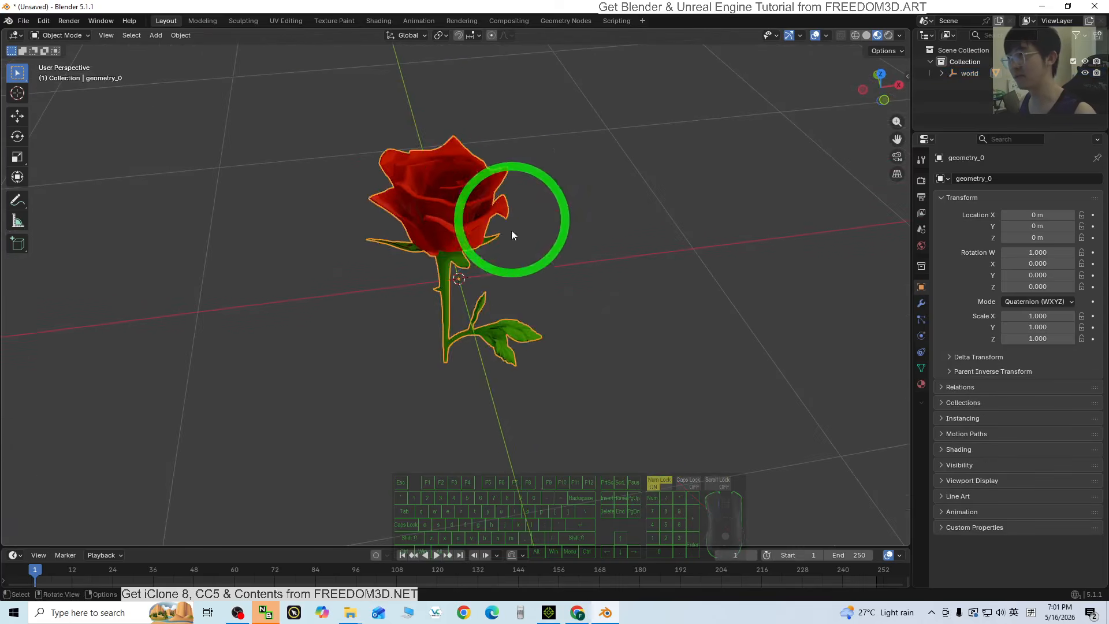
pyautogui.scroll(-4, 653, 290)
pyautogui.scroll(3, 648, 301)
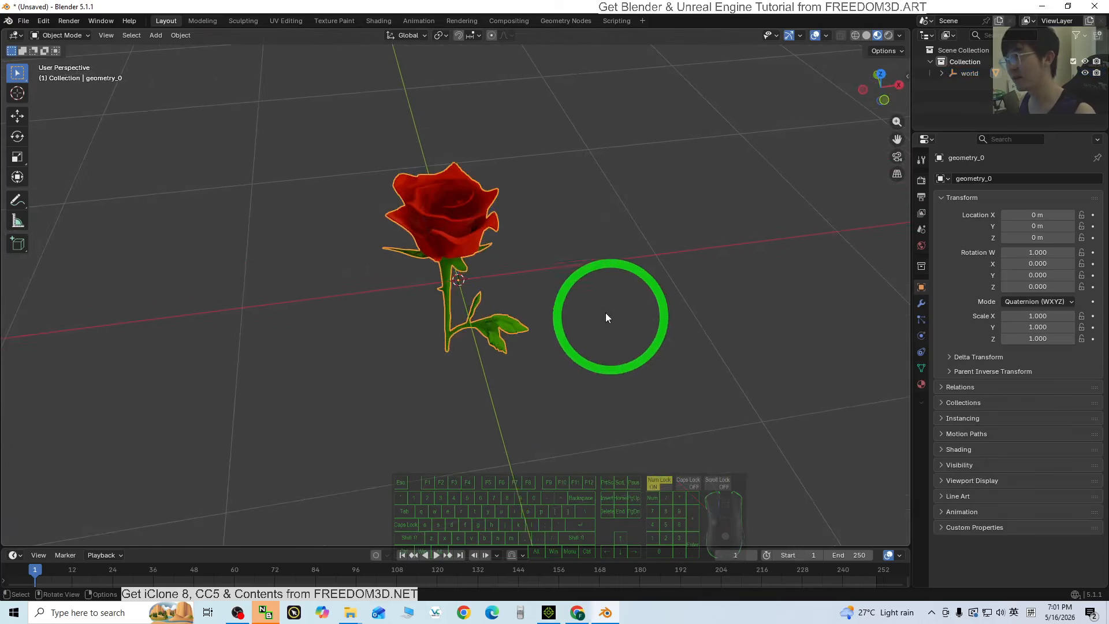
# Raise the rose with the Move tool to Location Z 0.47818 m so its stem rests on the grid.
pyautogui.click(19, 116)
pyautogui.click(884, 100)
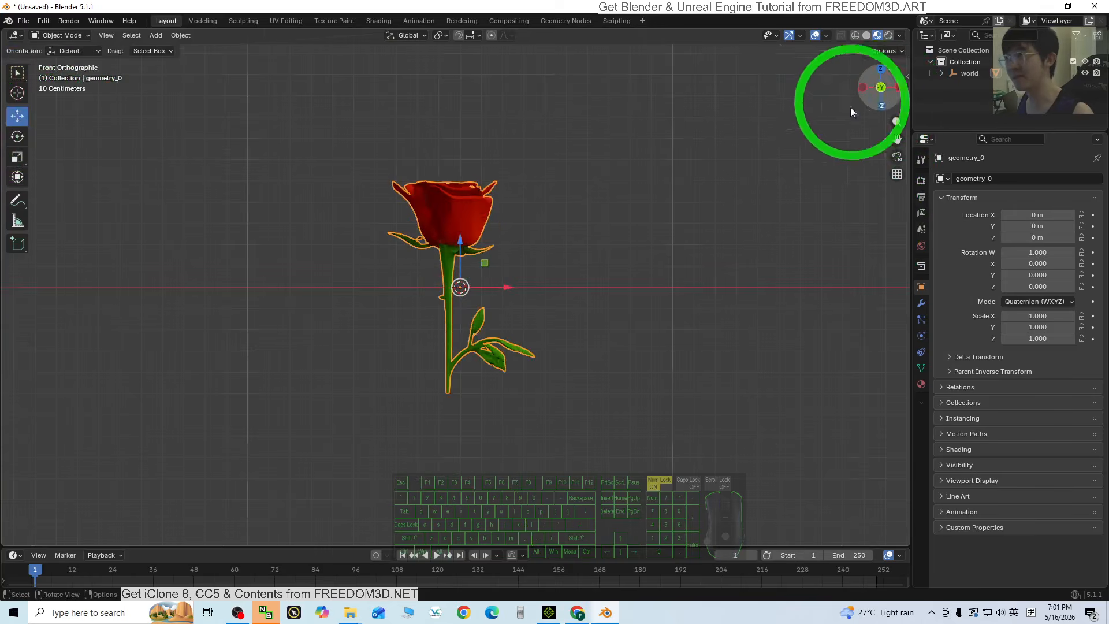
pyautogui.moveTo(463, 244); pyautogui.dragTo(659, 168)
pyautogui.moveTo(659, 168); pyautogui.dragTo(635, 220, button='middle')
pyautogui.click(636, 221)
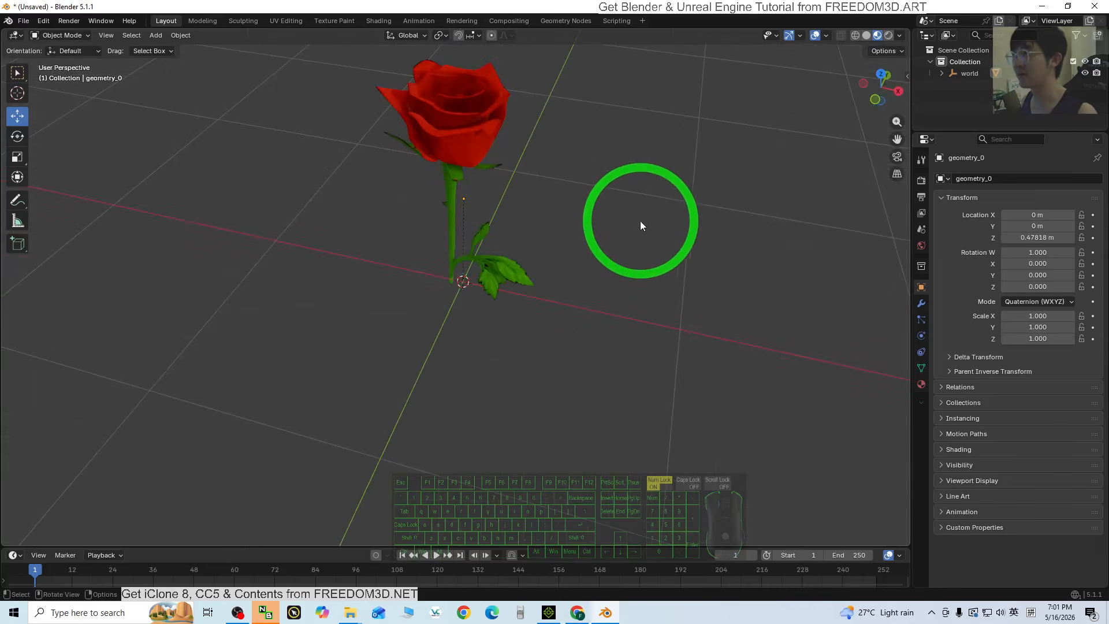
pyautogui.click(473, 132)
pyautogui.moveTo(564, 140); pyautogui.dragTo(592, 86, button='middle')
# Shrink the Blender window and close the Explorer window.
pyautogui.moveTo(601, 6); pyautogui.dragTo(741, 65)
pyautogui.click(148, 103)
pyautogui.moveTo(148, 103); pyautogui.dragTo(285, 127)
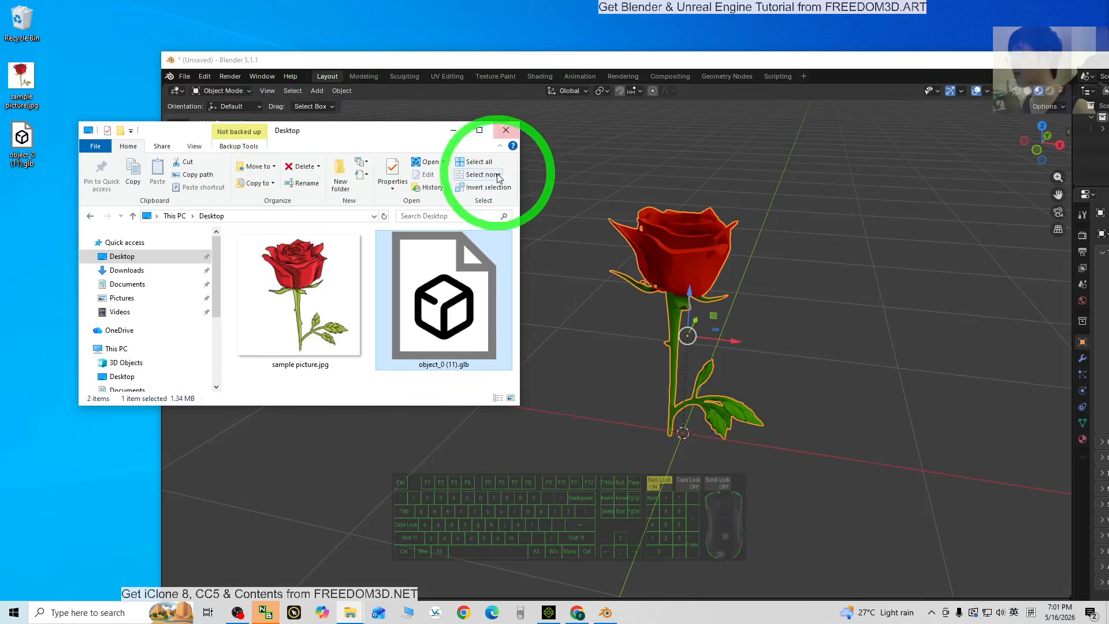
pyautogui.click(504, 129)
# Set up FBX export to the Desktop with Path Mode Copy and Embed Textures enabled.
pyautogui.click(185, 76)
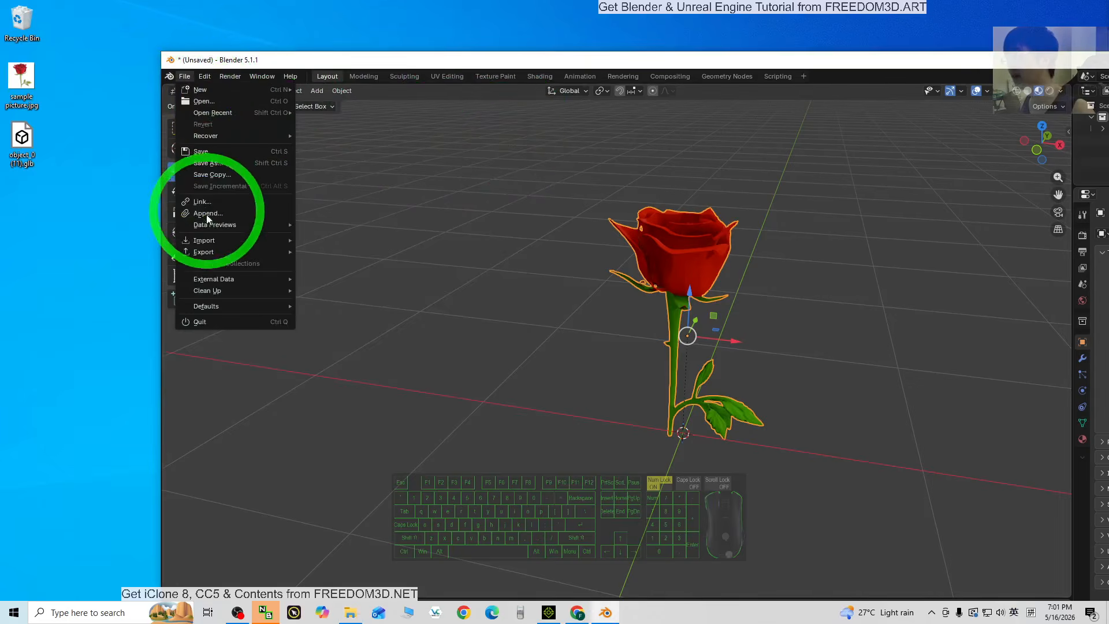
pyautogui.moveTo(202, 252)
pyautogui.click(335, 344)
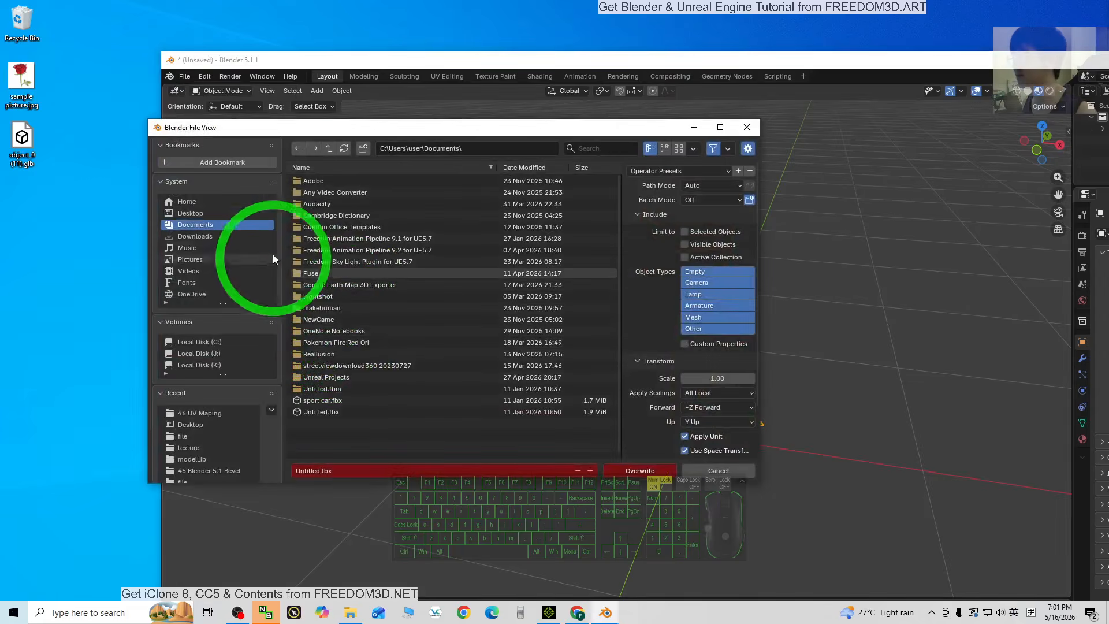
pyautogui.click(189, 214)
pyautogui.click(697, 186)
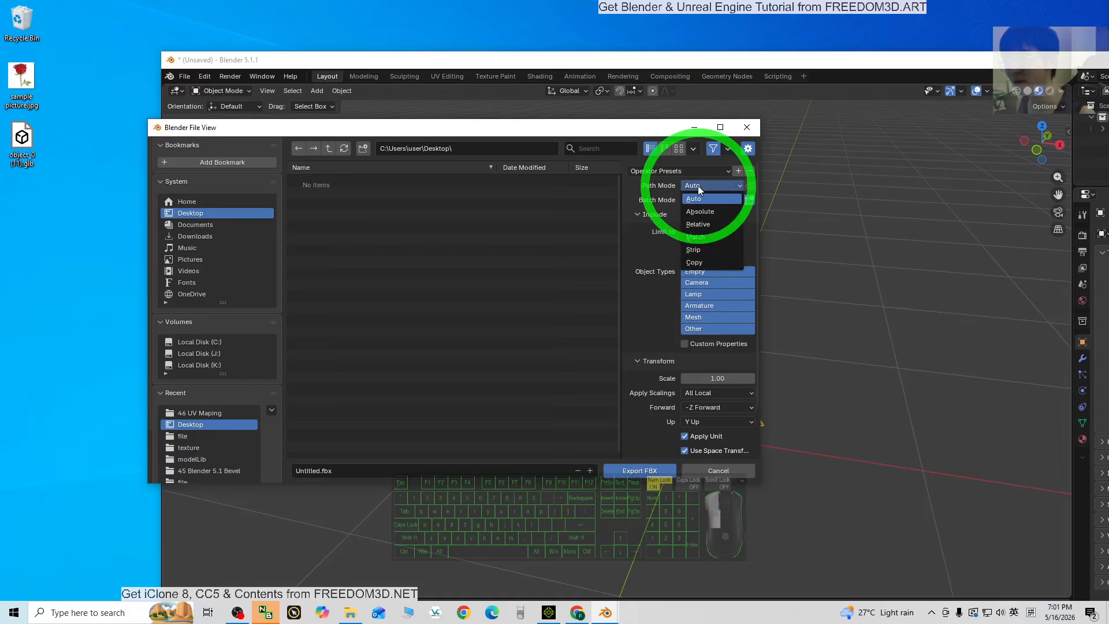
pyautogui.click(700, 261)
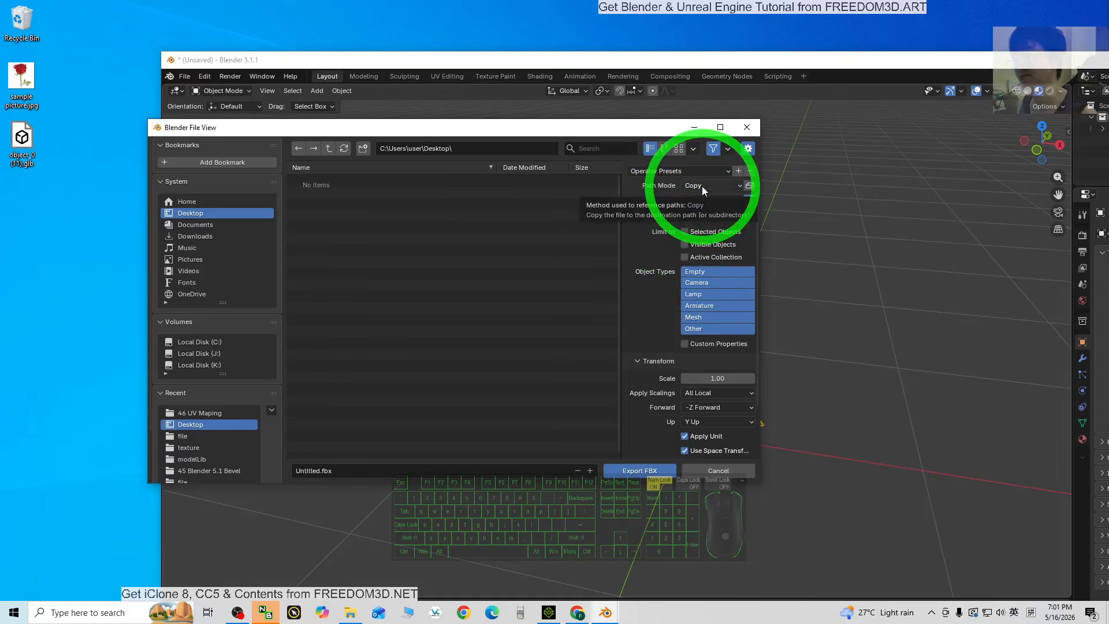
pyautogui.click(750, 186)
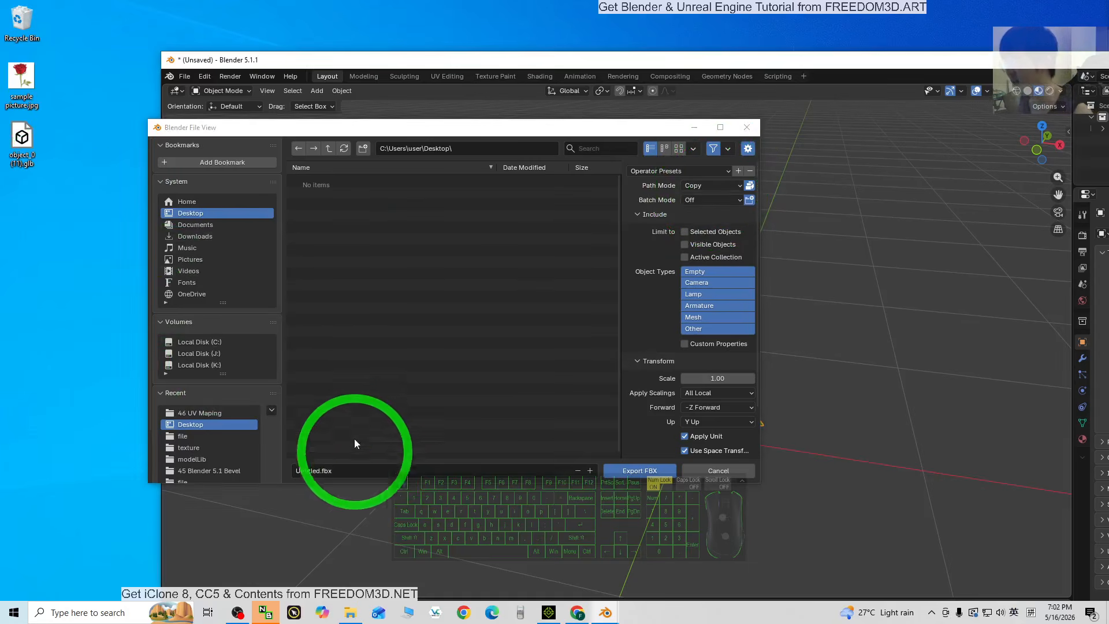
# Name the file rose01.fbx and export it.
pyautogui.click(338, 472)
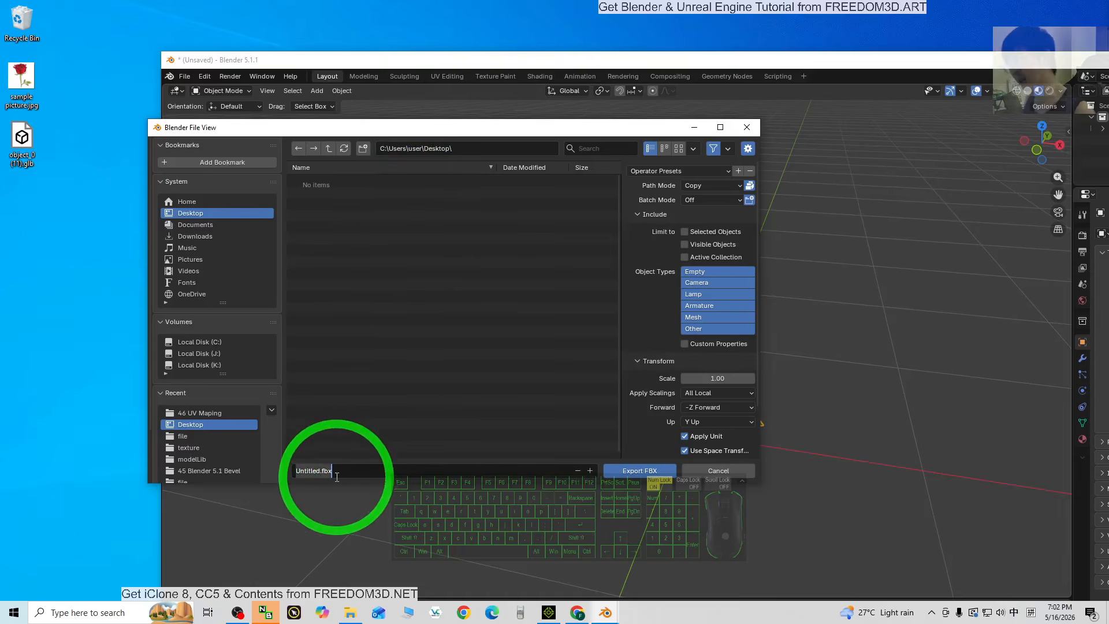
pyautogui.write('rose')
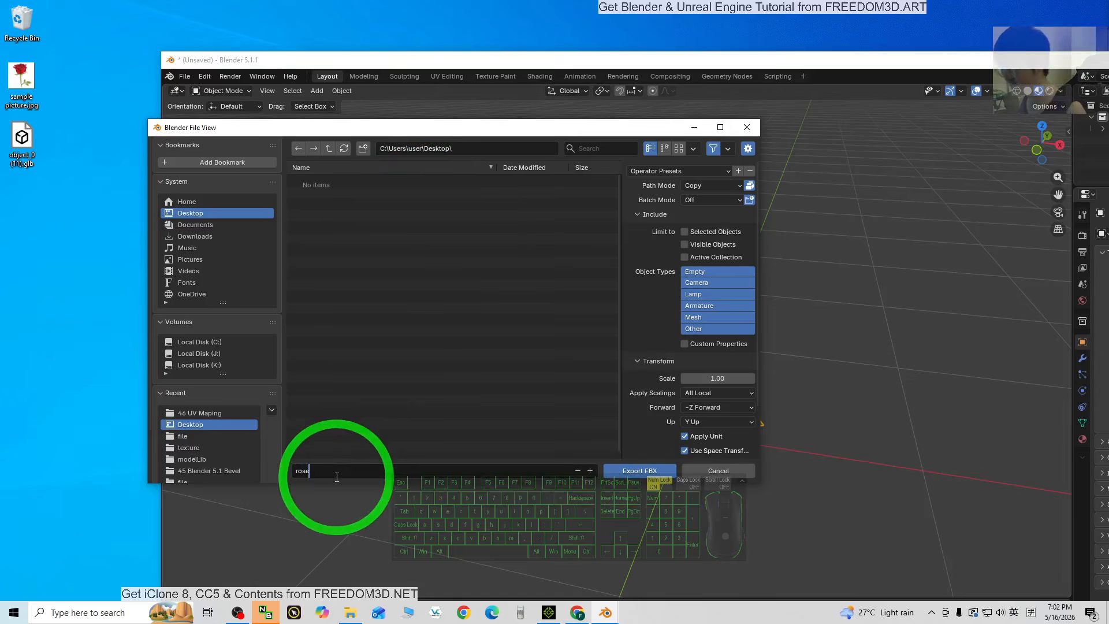
pyautogui.write('01.fbx')
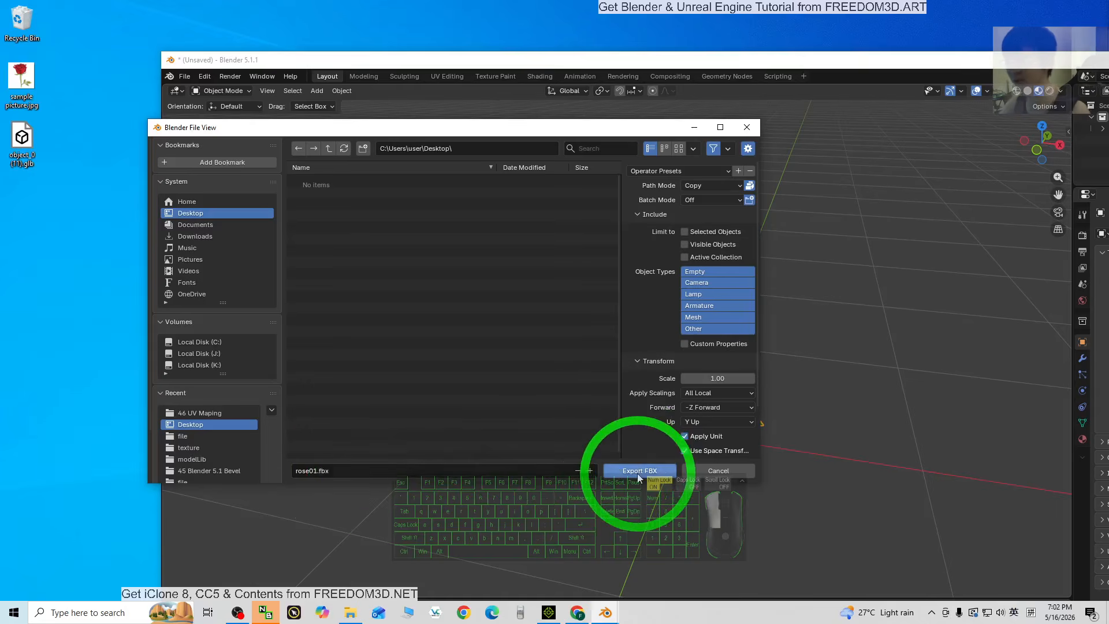
pyautogui.click(636, 473)
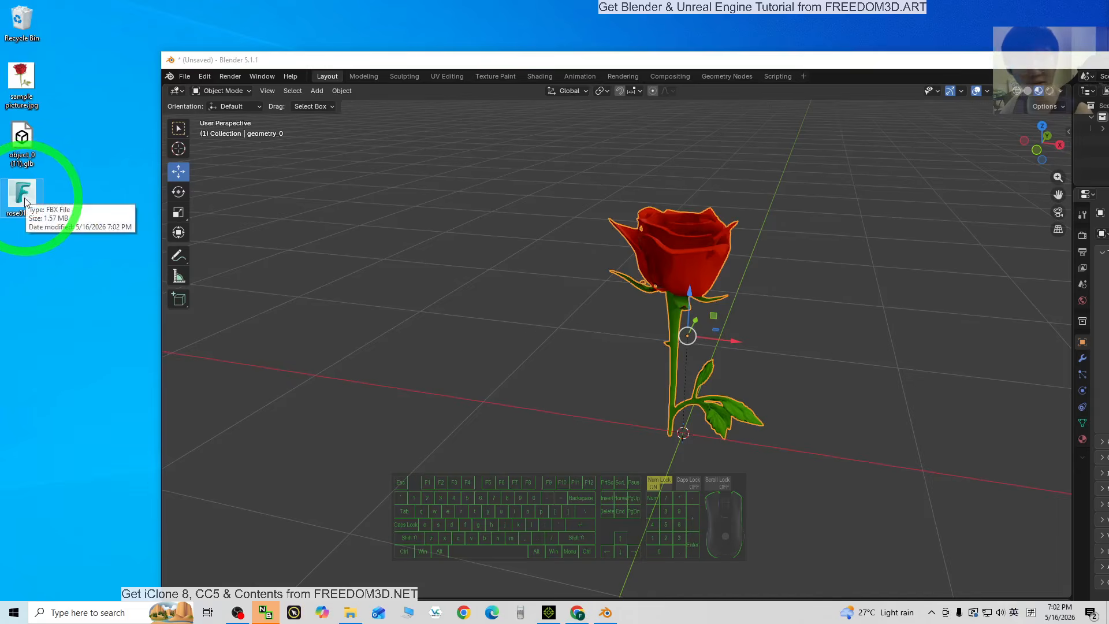
# Switch from Blender to iClone 8 and import rose01.fbx from the desktop with Convert All.
pyautogui.doubleClick(490, 59)
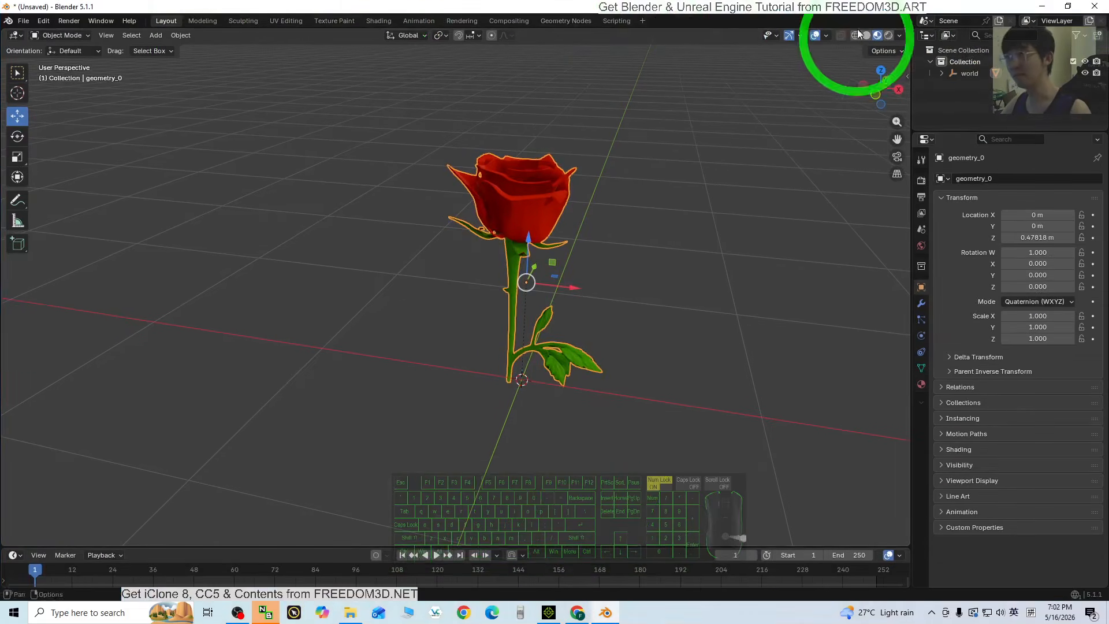
pyautogui.click(1044, 5)
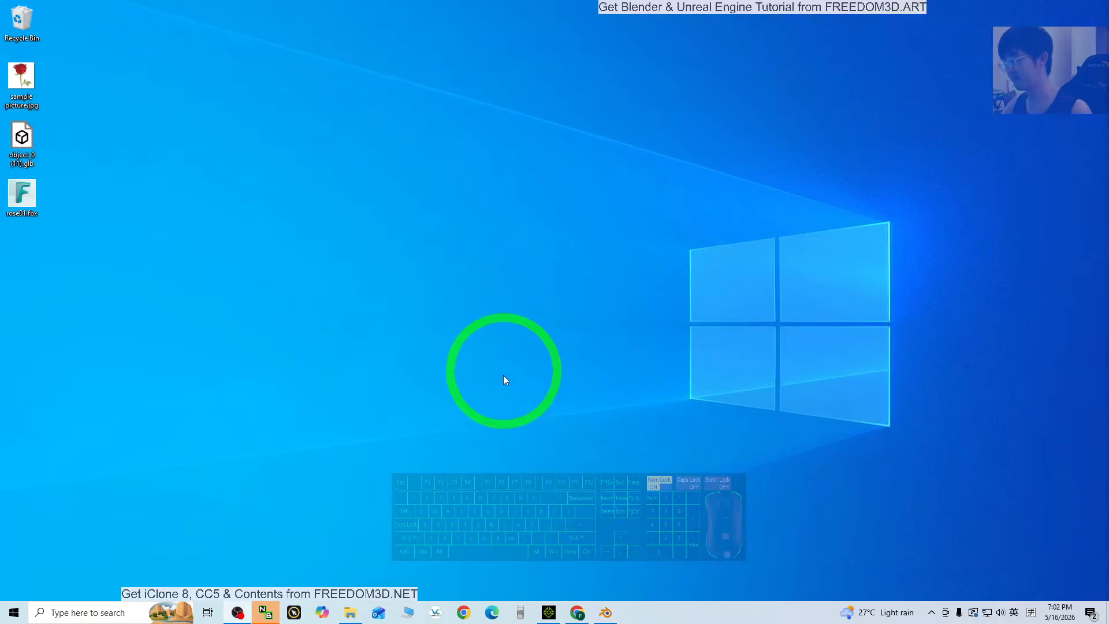
pyautogui.click(549, 612)
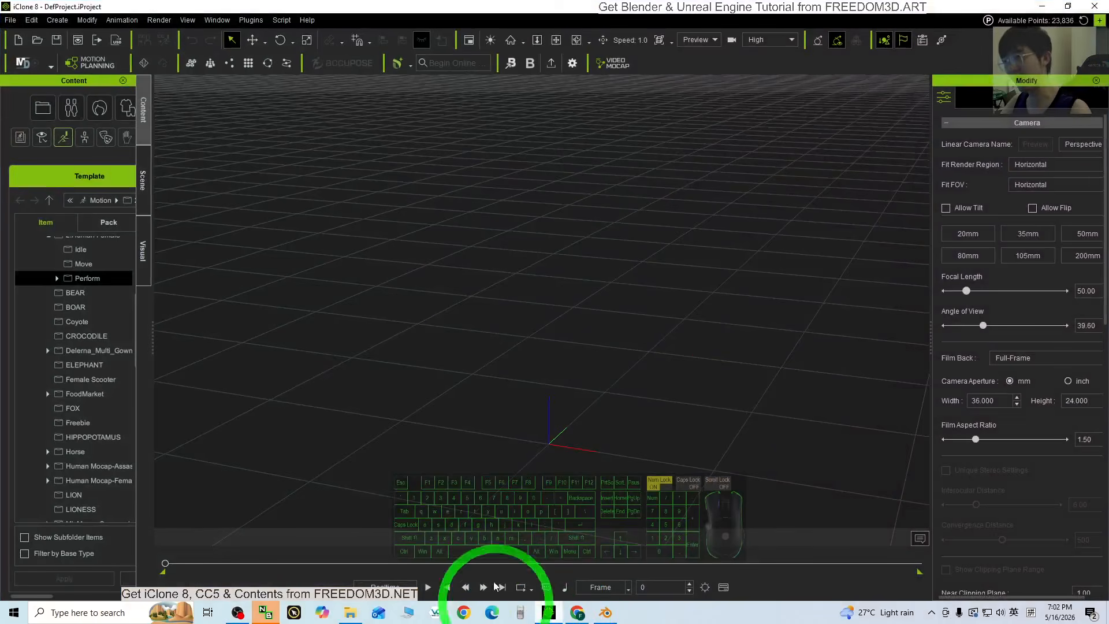
pyautogui.doubleClick(494, 16)
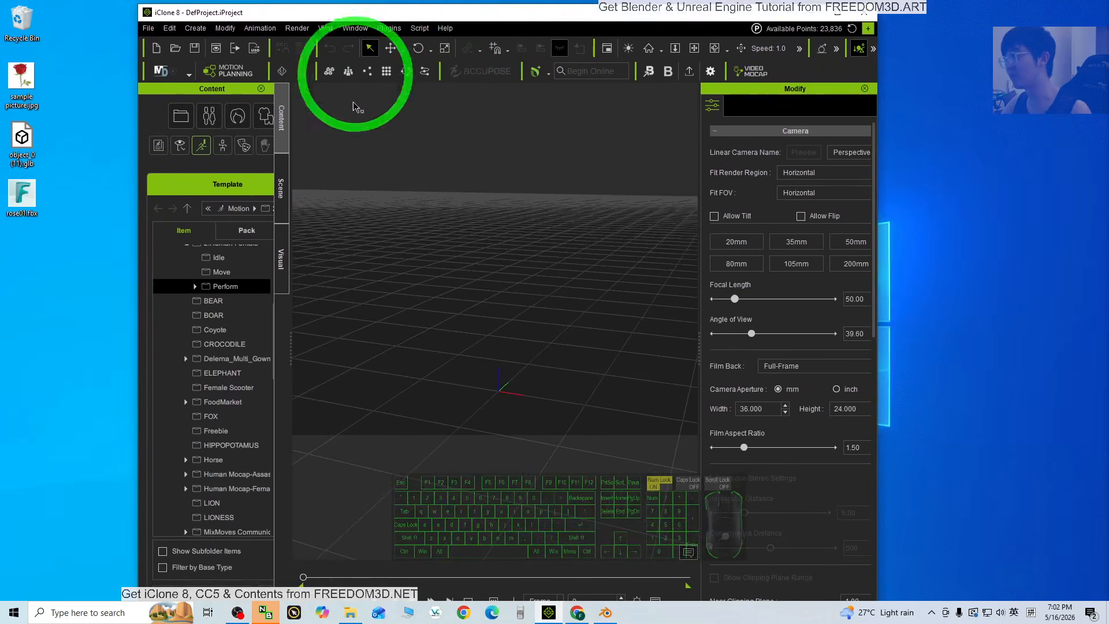
pyautogui.moveTo(19, 204); pyautogui.dragTo(501, 396)
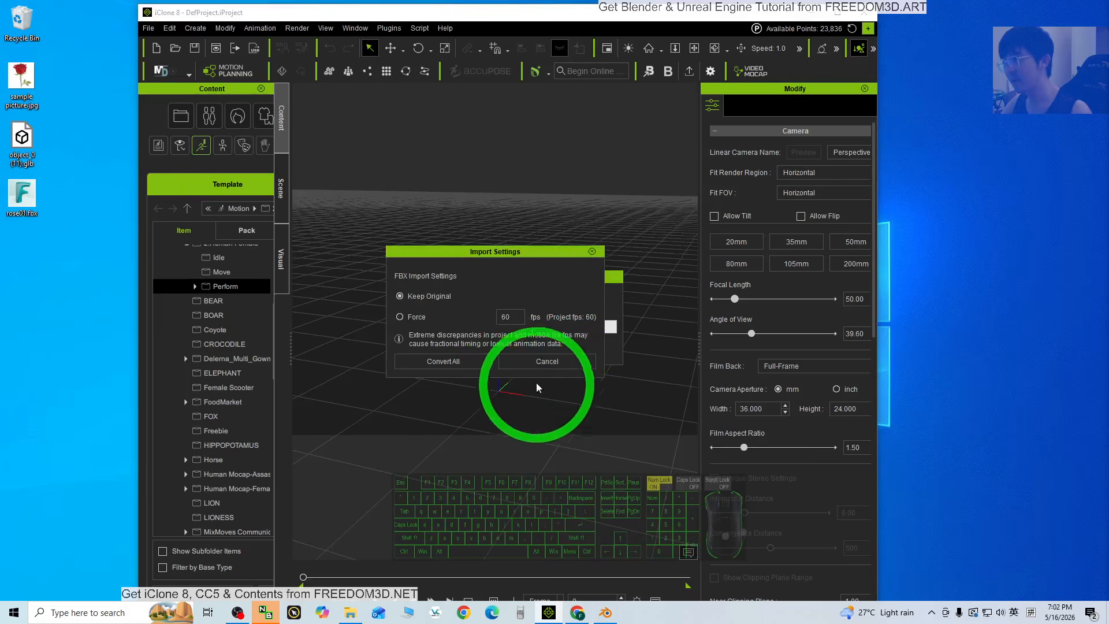
pyautogui.click(429, 363)
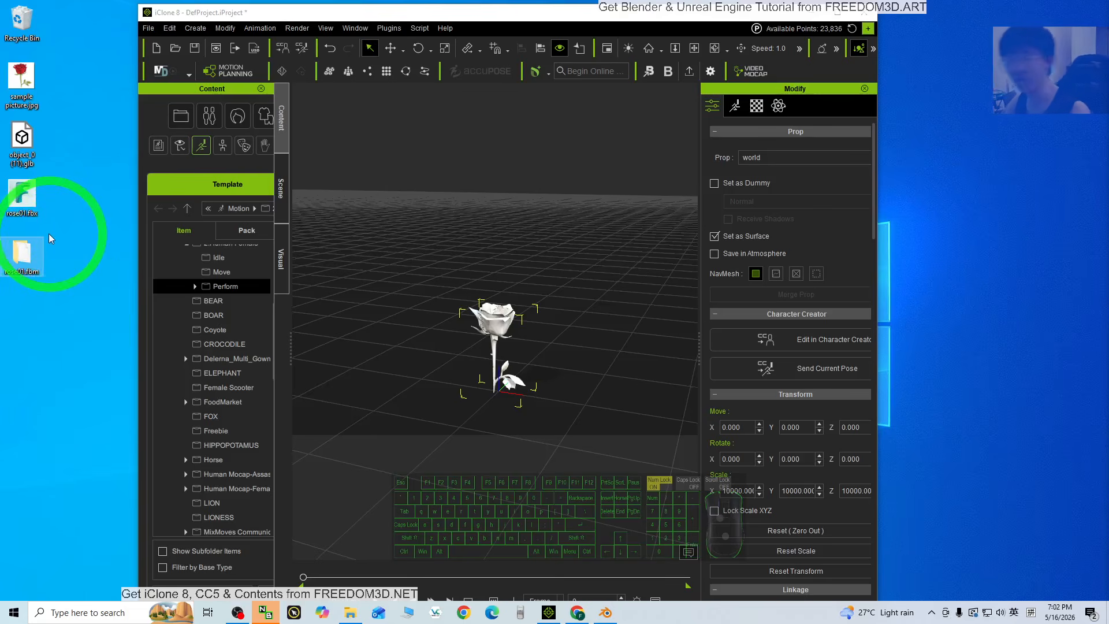
# Preview Image_0.png from the rose01.fbm folder, then drag it onto the rose to texture it.
pyautogui.doubleClick(26, 253)
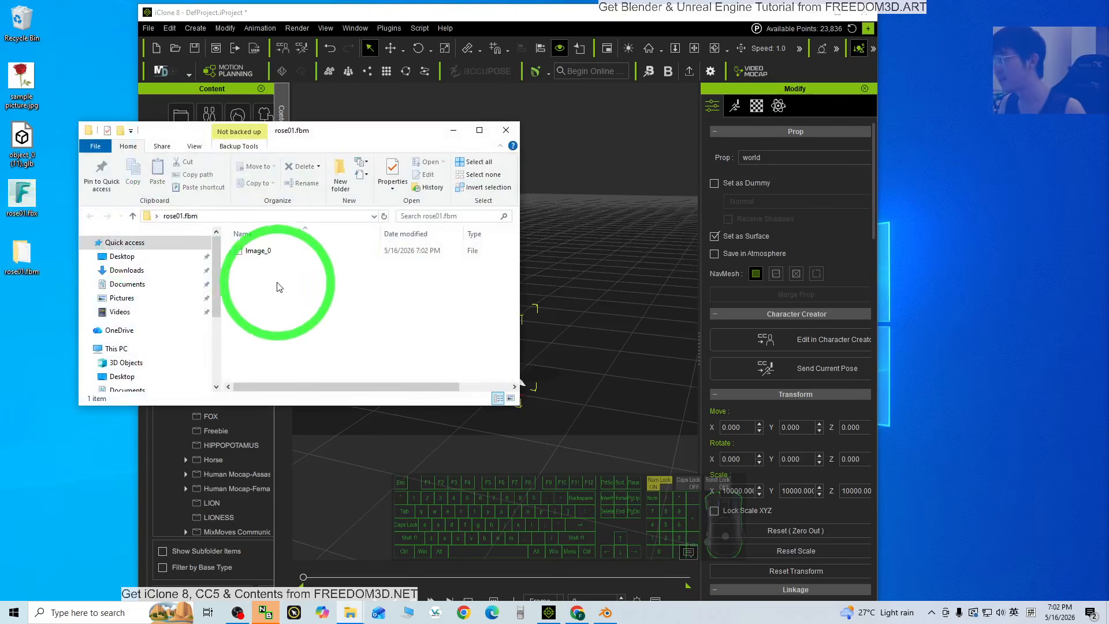
pyautogui.click(264, 255)
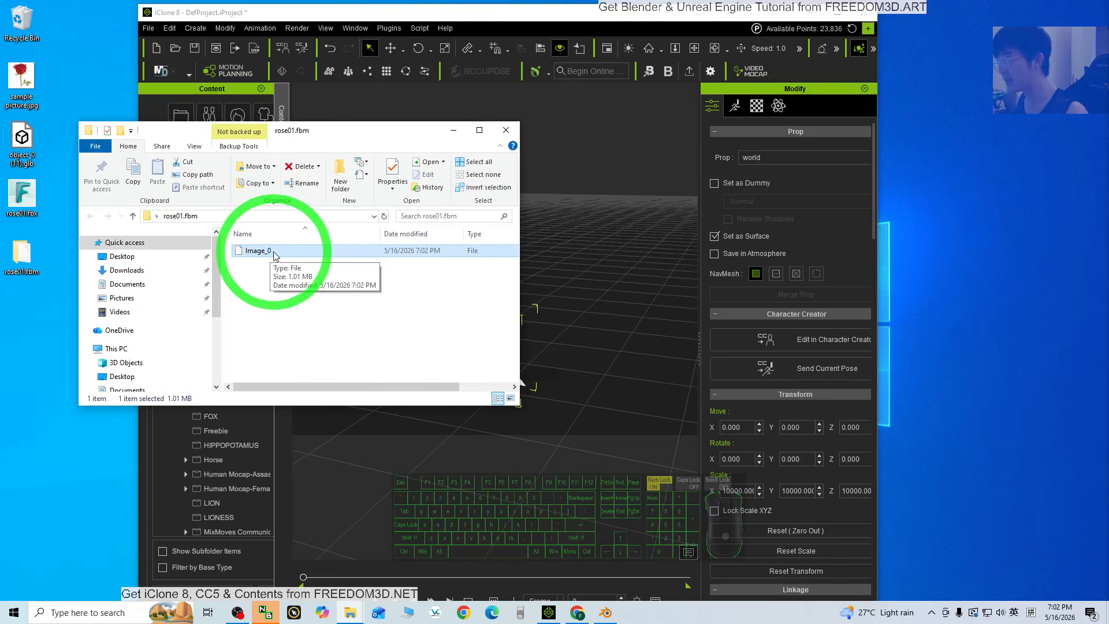
pyautogui.click(269, 251)
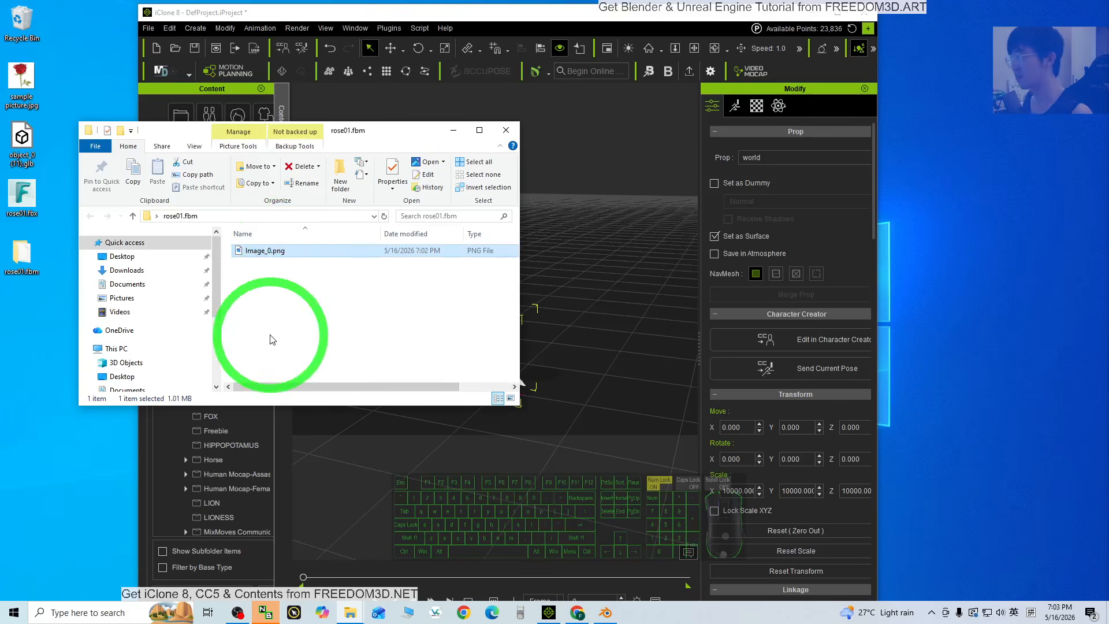
pyautogui.doubleClick(257, 252)
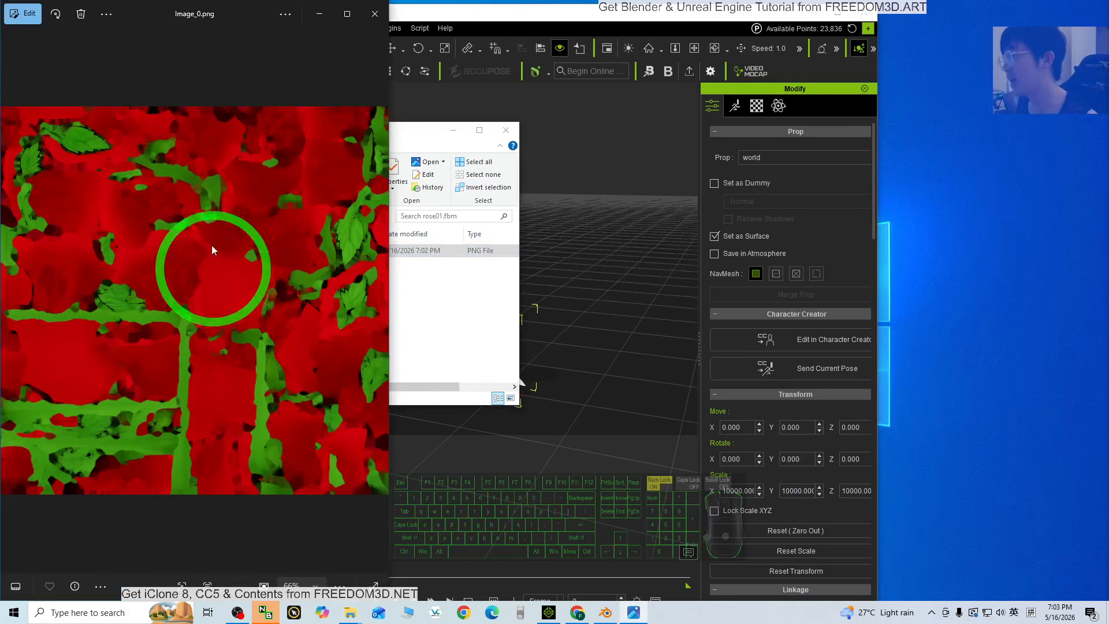
pyautogui.click(377, 21)
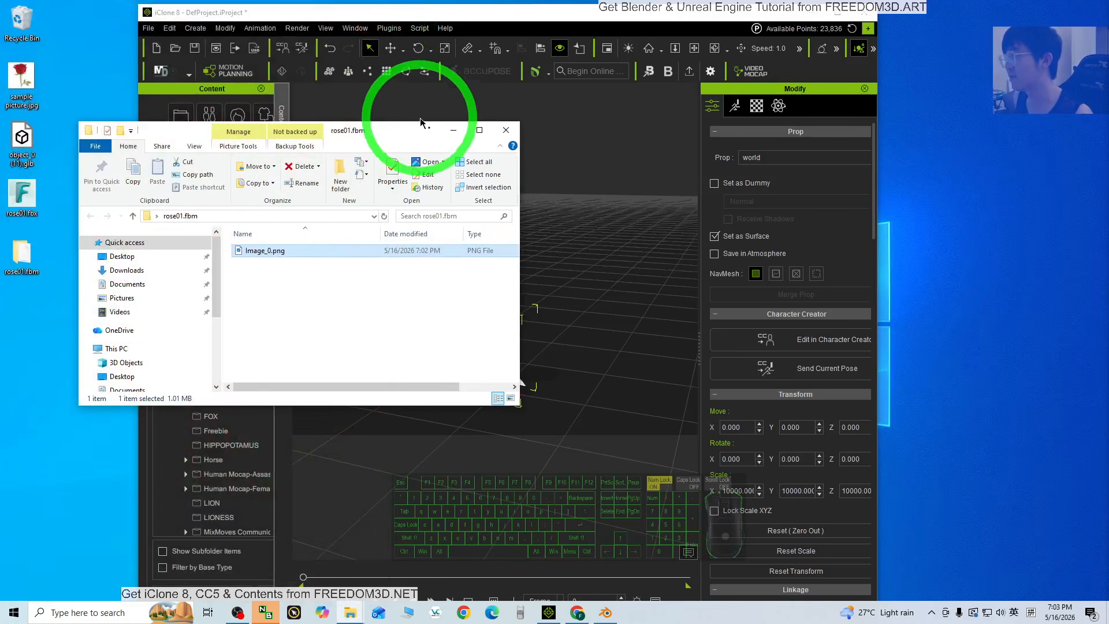
pyautogui.moveTo(396, 128); pyautogui.dragTo(206, 189)
pyautogui.moveTo(102, 314); pyautogui.dragTo(495, 321)
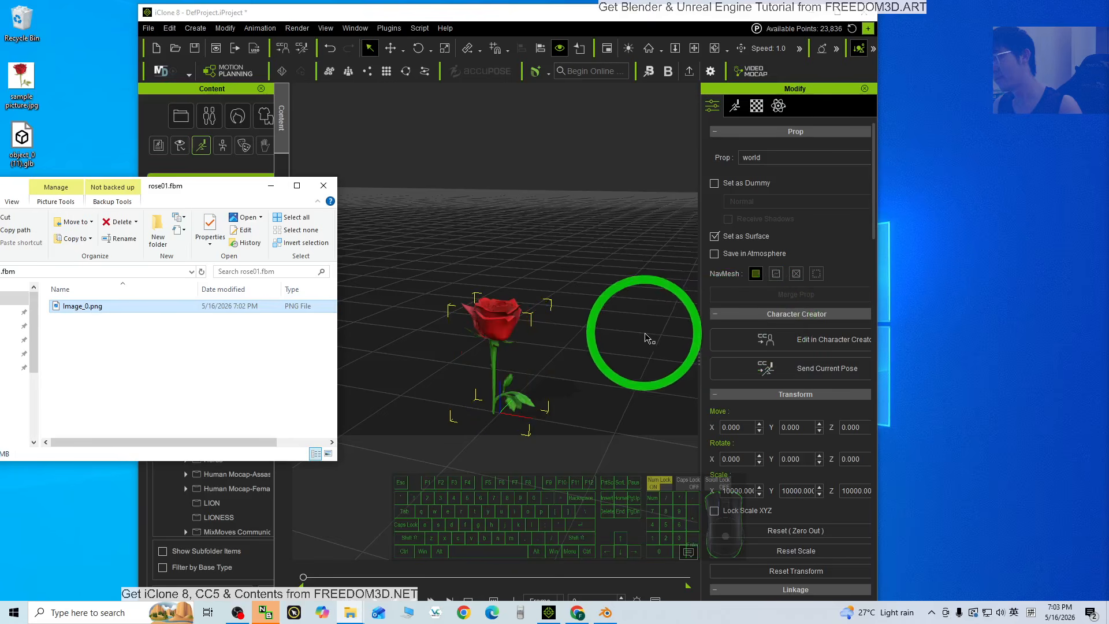
# Maximize iClone, frame the rose in the viewport, and widen the Content panel.
pyautogui.click(837, 11)
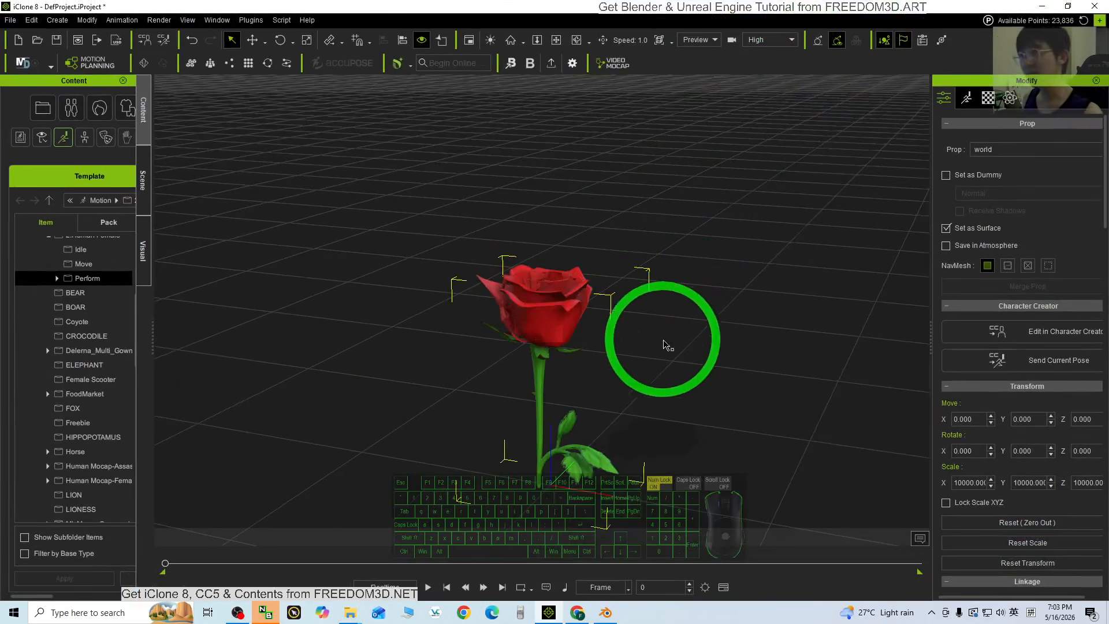
pyautogui.scroll(4, 550, 370)
pyautogui.press('x')
pyautogui.moveTo(557, 391); pyautogui.dragTo(550, 306)
pyautogui.press('c')
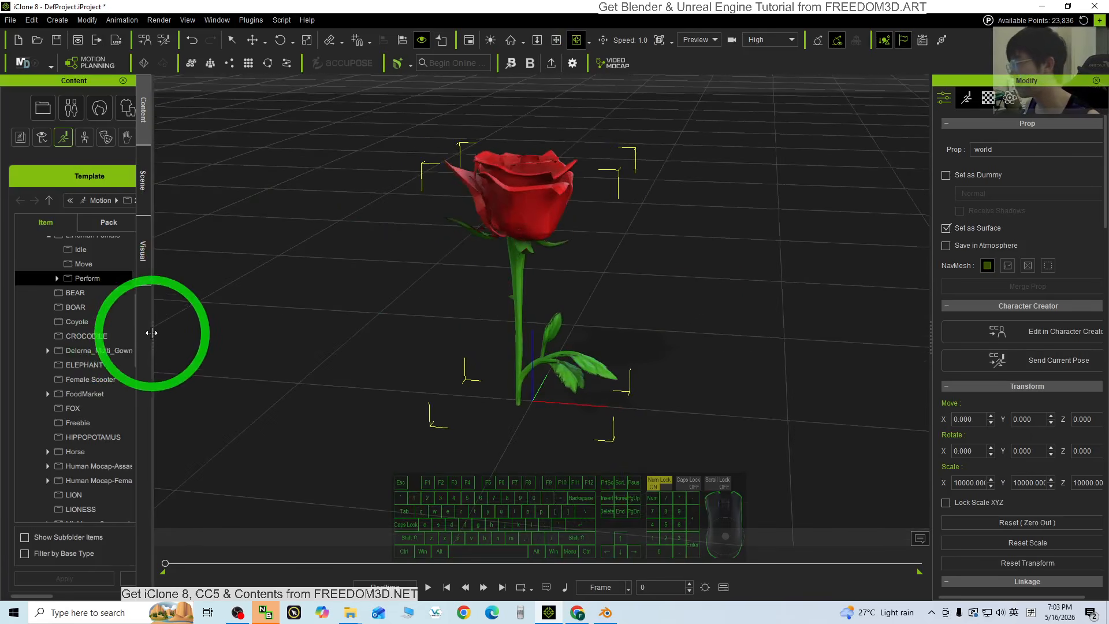
pyautogui.moveTo(152, 332); pyautogui.dragTo(365, 354)
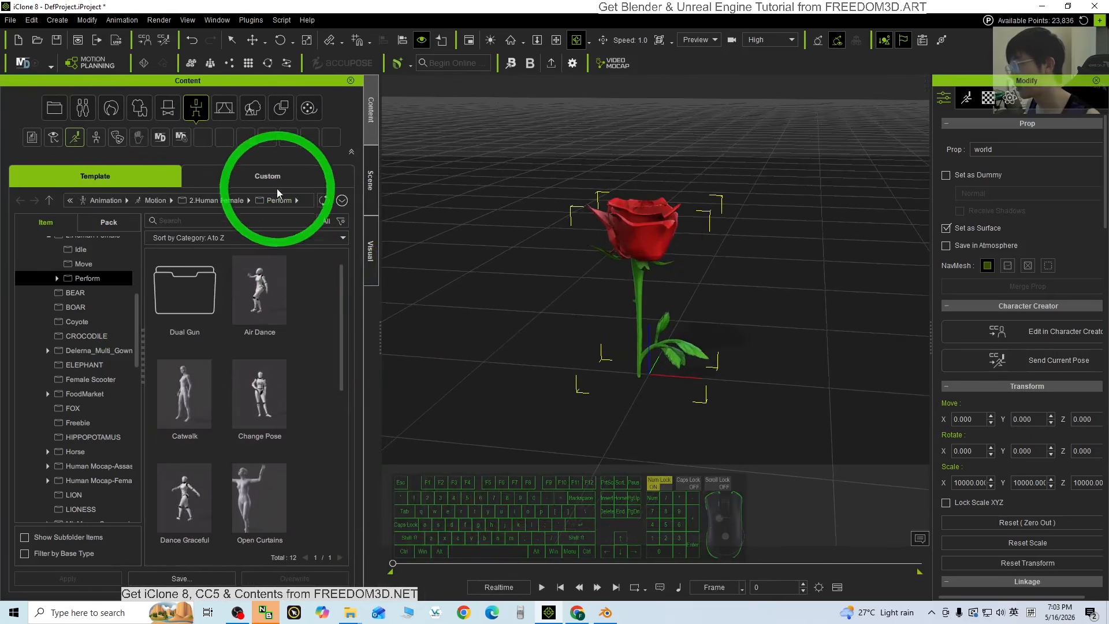
# Save the rose into the Custom Props folder as 'rose01'.
pyautogui.click(276, 178)
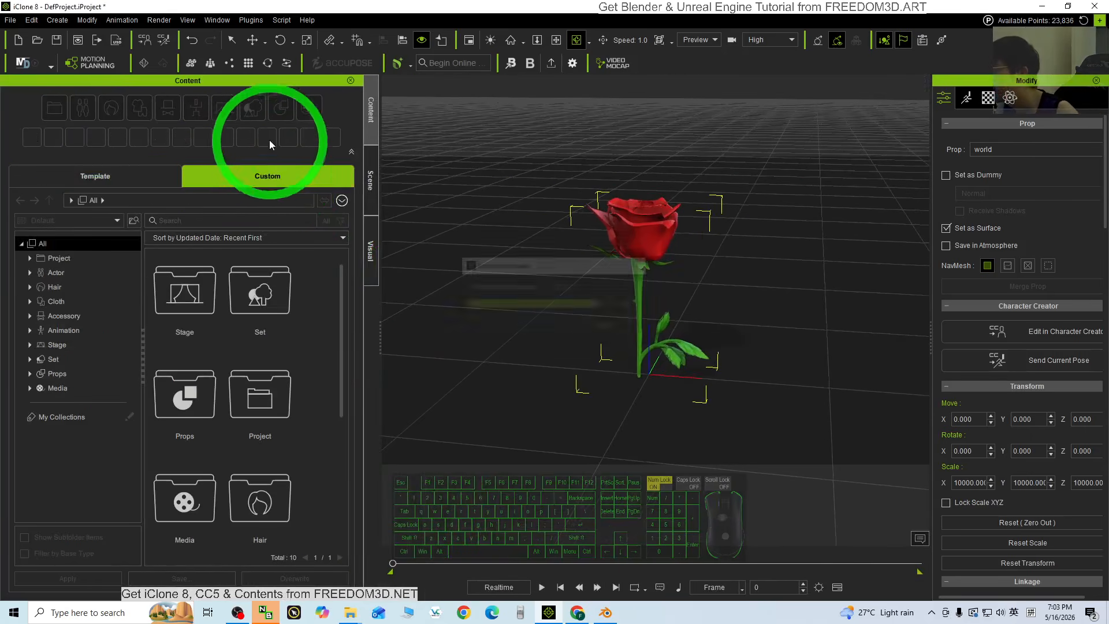
pyautogui.click(281, 108)
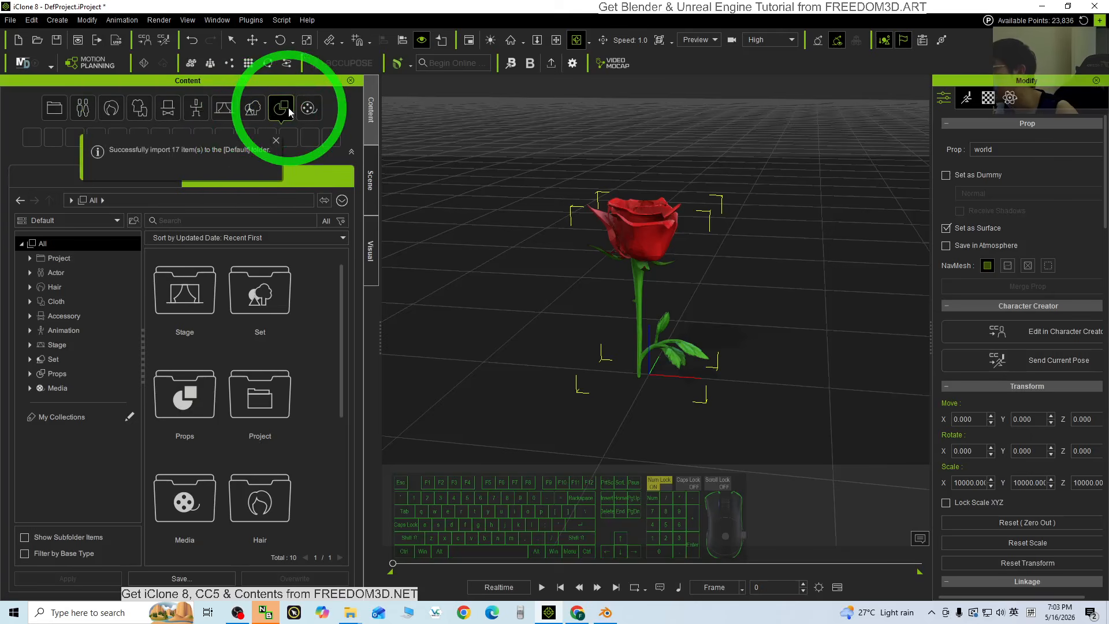
pyautogui.click(198, 285)
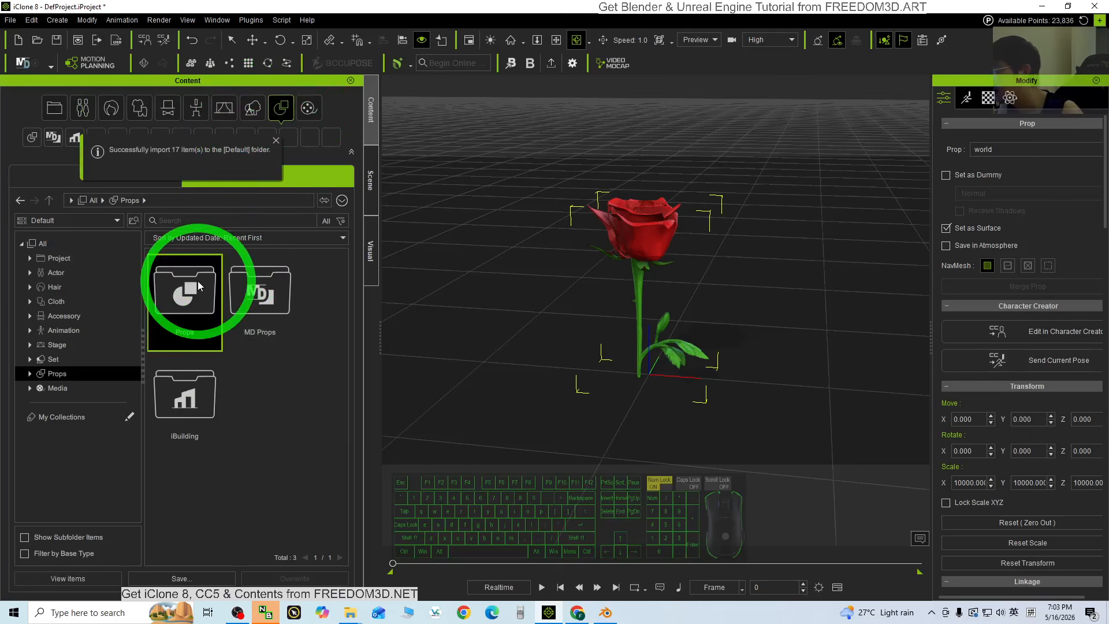
pyautogui.doubleClick(198, 284)
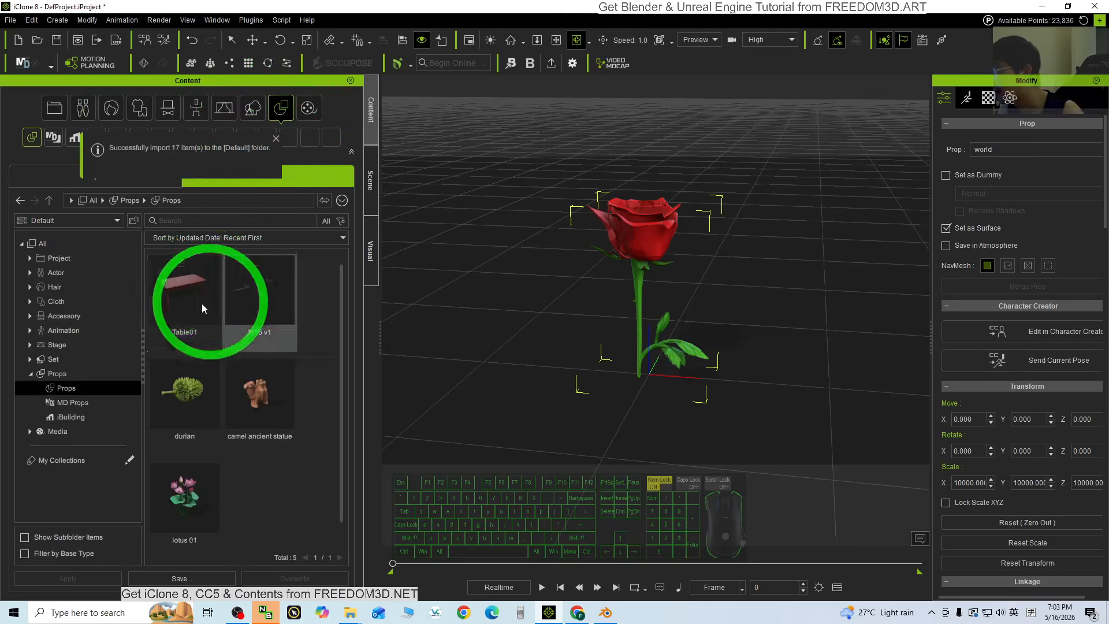
pyautogui.click(180, 578)
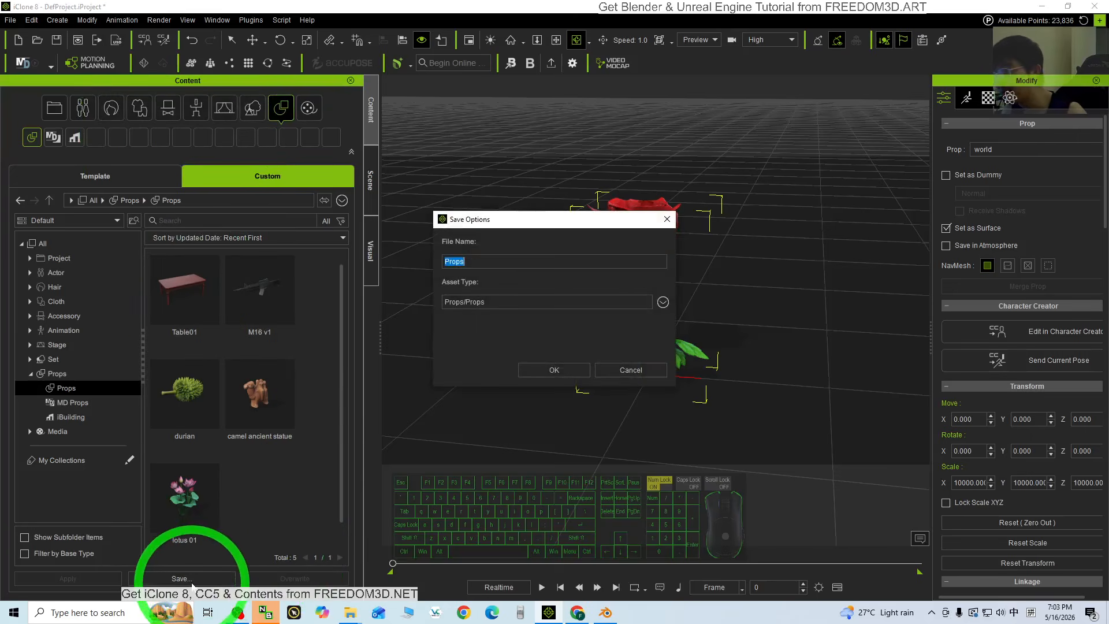
pyautogui.click(472, 263)
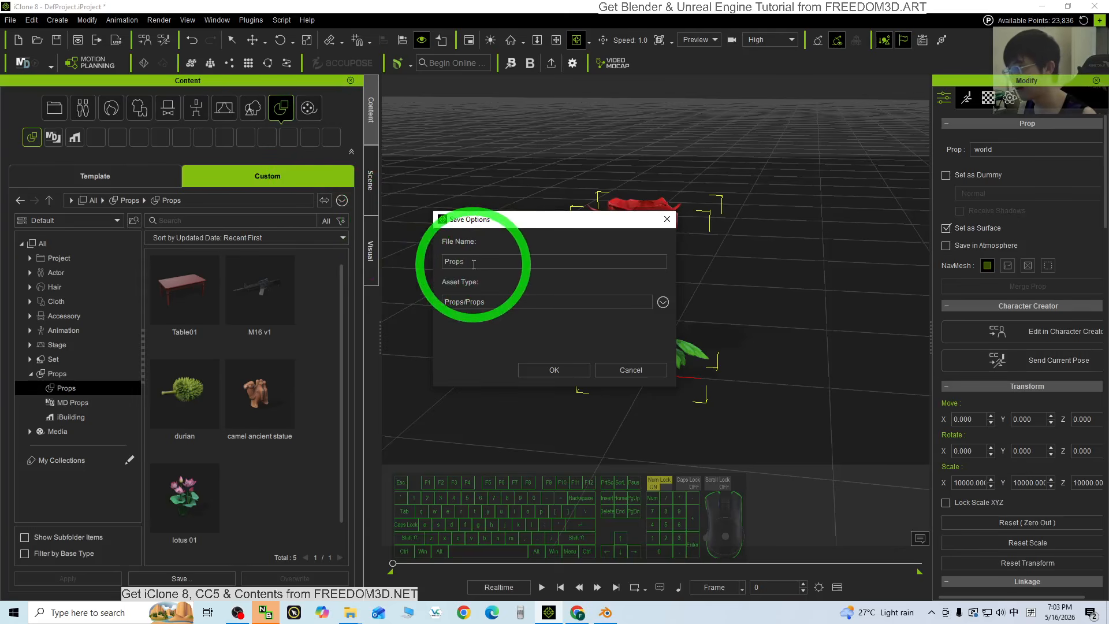
pyautogui.doubleClick(474, 263)
pyautogui.write('ro')
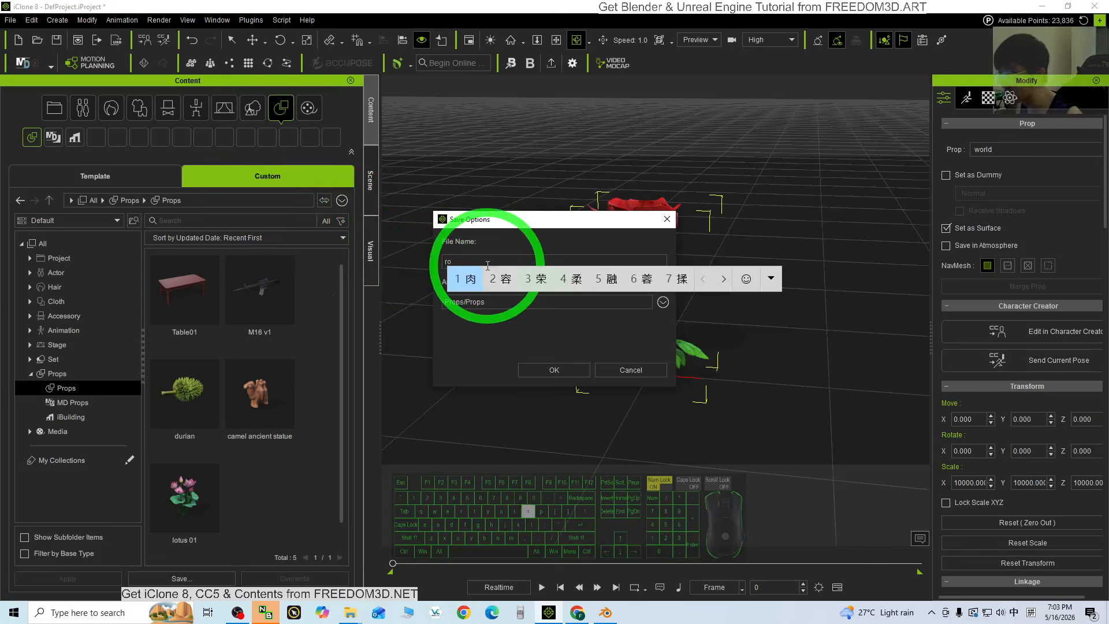
pyautogui.write('se01')
pyautogui.click(547, 369)
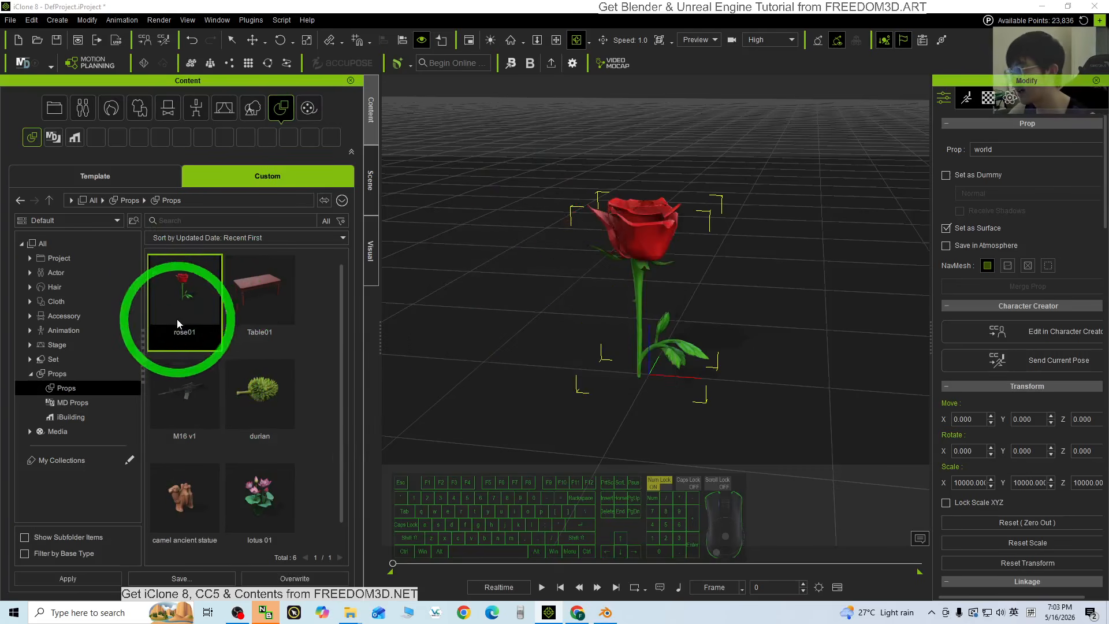
# Drag the rose01 prop into the scene as a copy beside the original rose.
pyautogui.moveTo(192, 300); pyautogui.dragTo(809, 282)
pyautogui.moveTo(822, 322); pyautogui.dragTo(831, 327)
pyautogui.click(192, 303)
pyautogui.moveTo(193, 303); pyautogui.dragTo(769, 285)
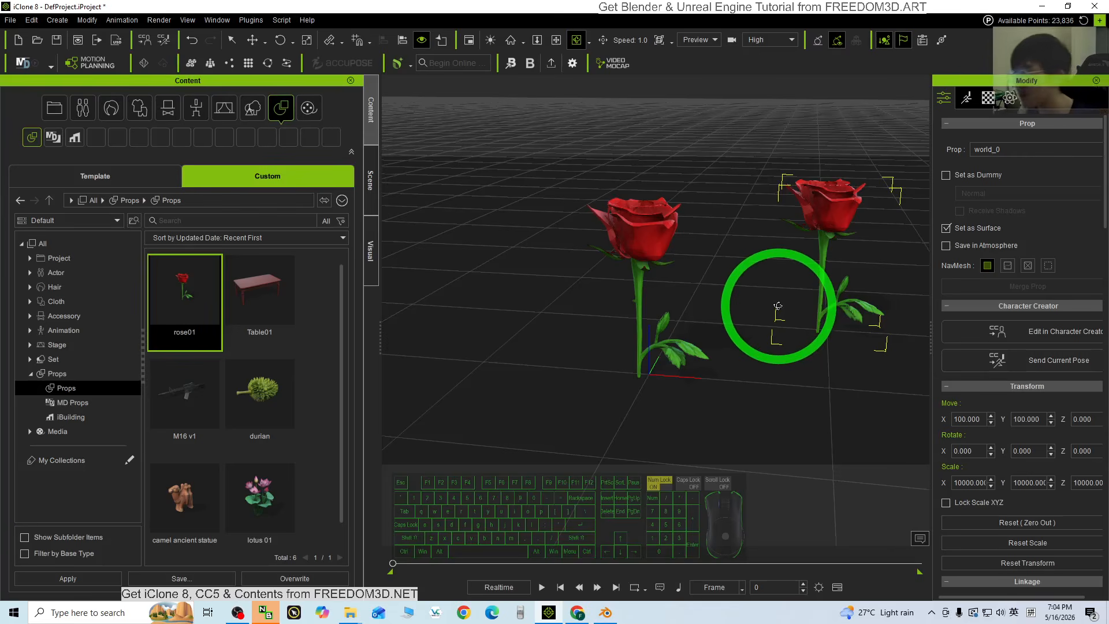
pyautogui.moveTo(756, 344); pyautogui.dragTo(984, 44)
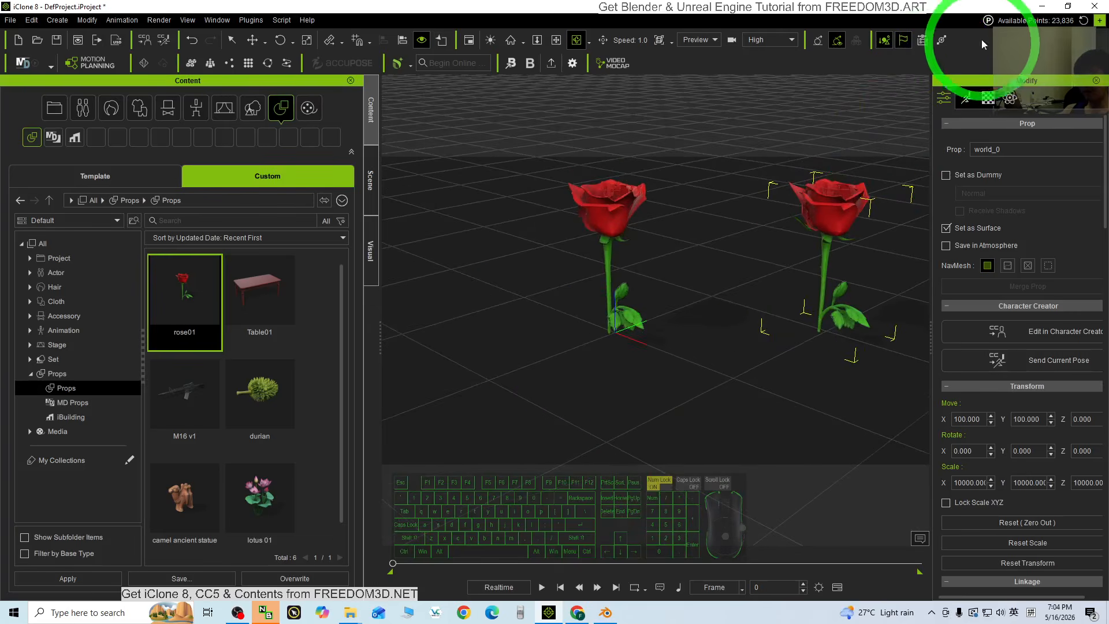
# View the original sample rose picture, then switch through iClone to the Meta AI demo in Chrome.
pyautogui.click(1043, 6)
pyautogui.moveTo(146, 195); pyautogui.dragTo(450, 151)
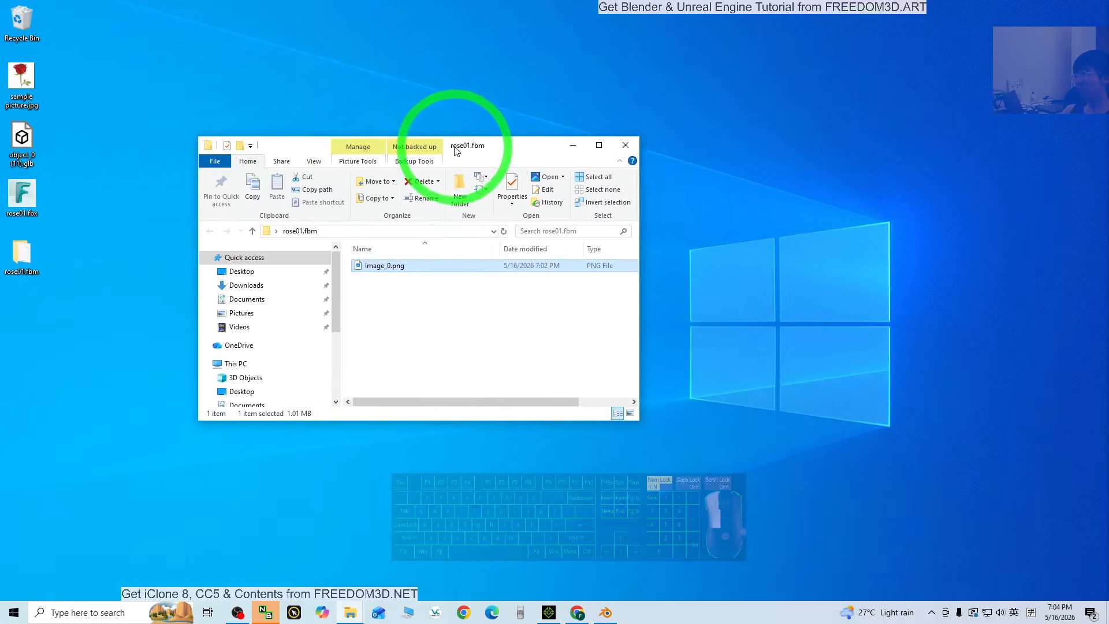
pyautogui.doubleClick(22, 78)
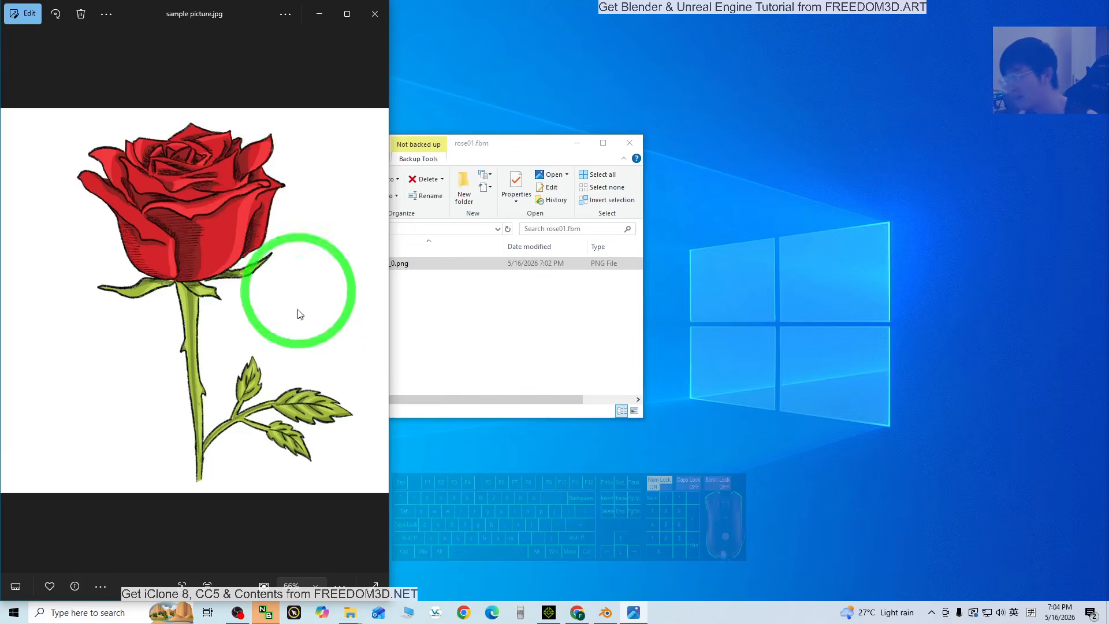
pyautogui.click(549, 614)
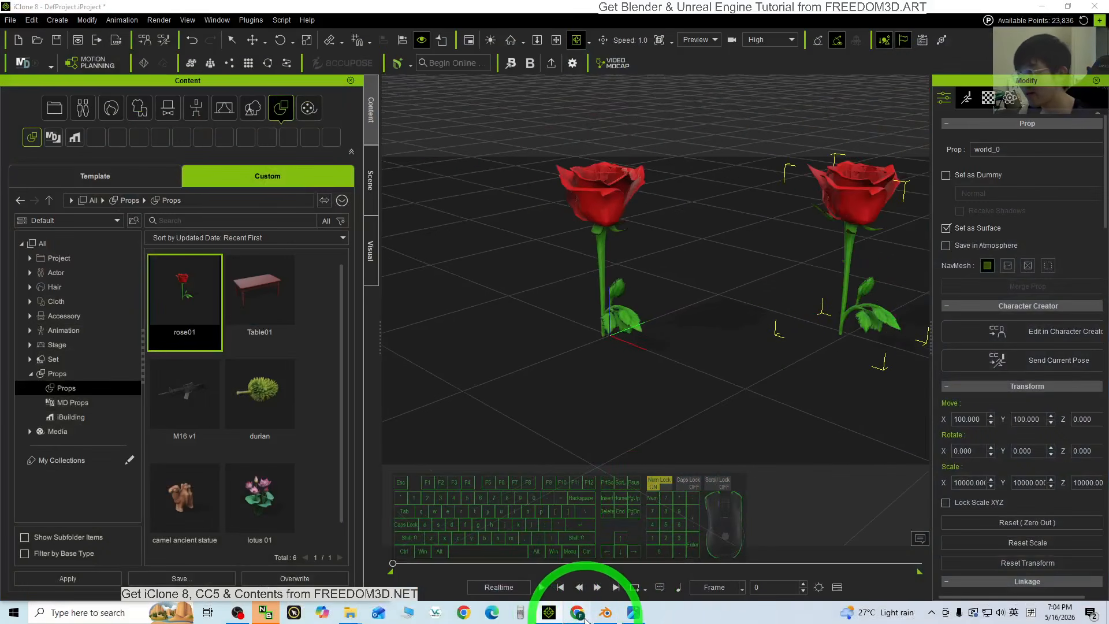
pyautogui.click(577, 613)
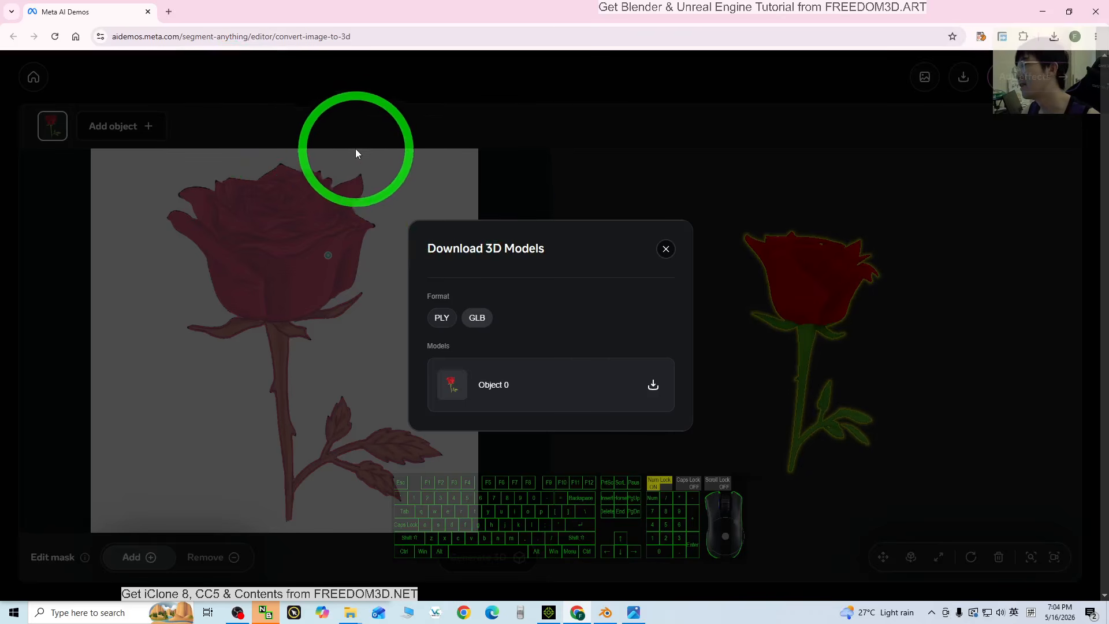
# Close the Download 3D Models window and compare the generated rose against Blender's.
pyautogui.click(666, 249)
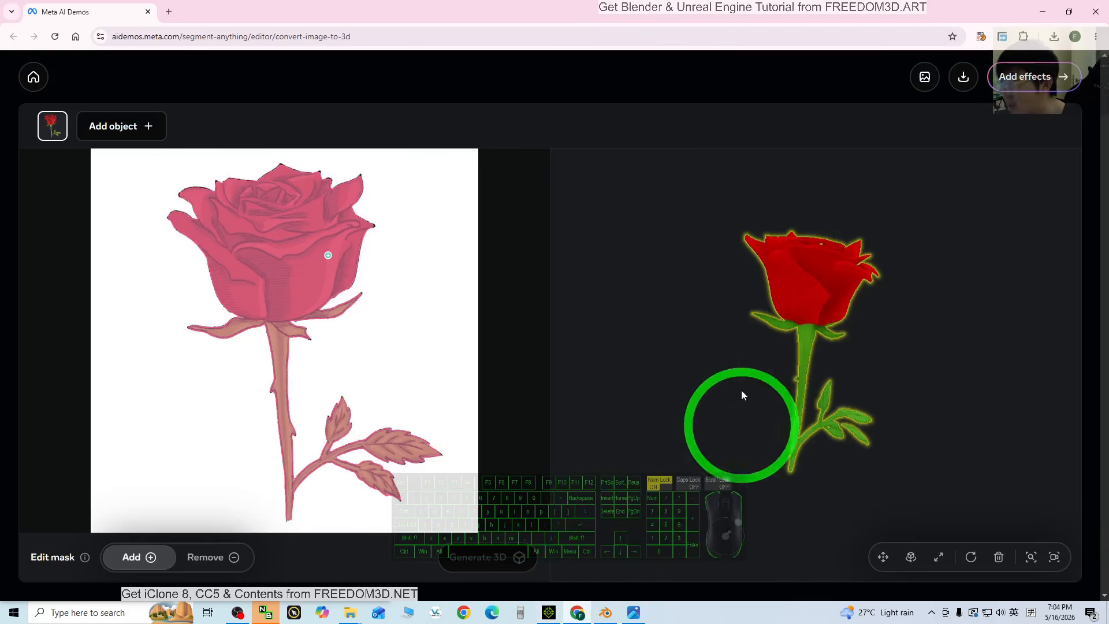
pyautogui.moveTo(742, 395); pyautogui.dragTo(811, 307)
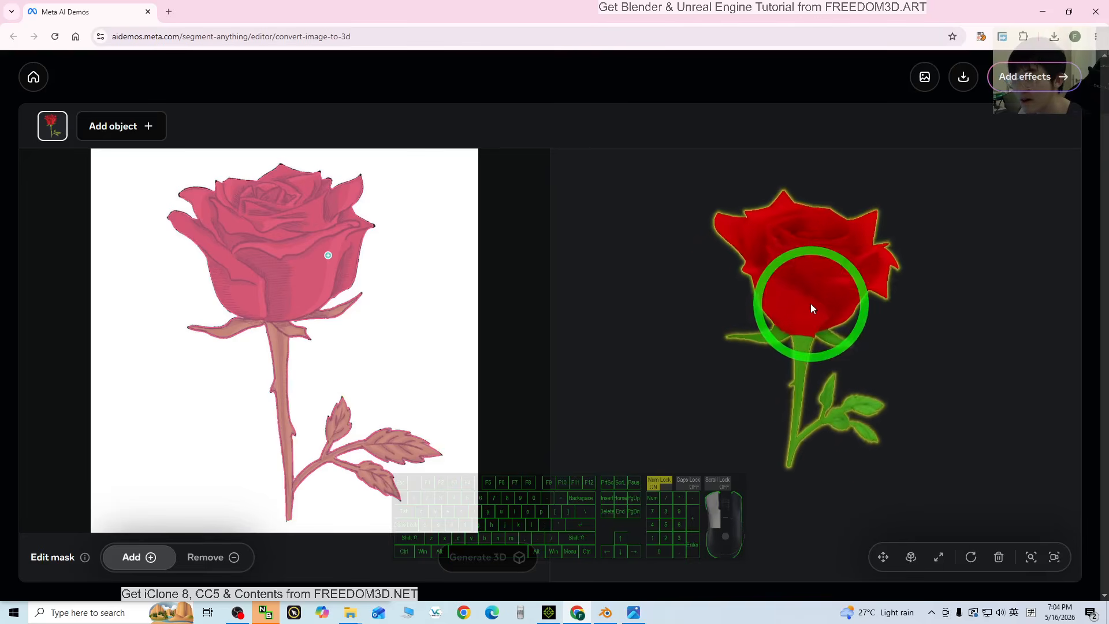
pyautogui.click(611, 613)
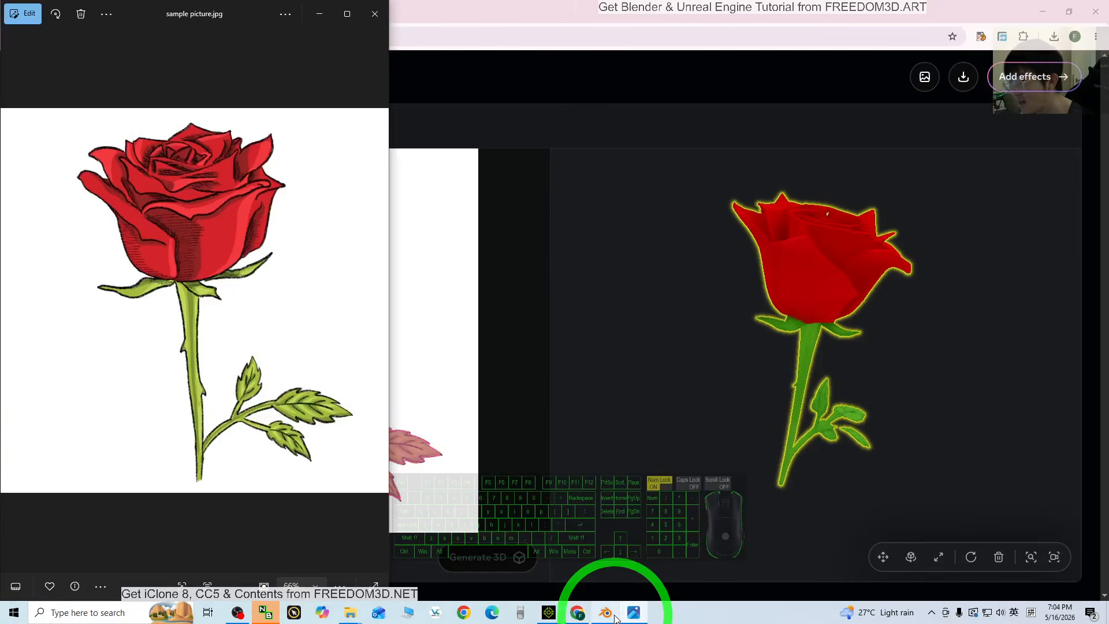
pyautogui.moveTo(665, 231); pyautogui.dragTo(712, 310, button='middle')
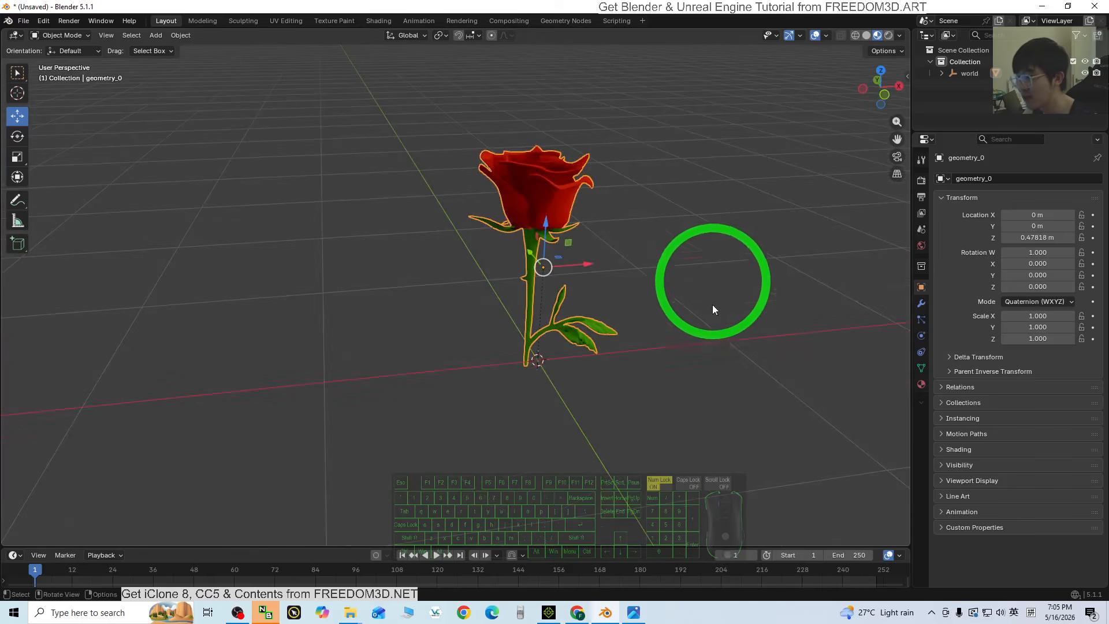
# Rotate the demo rose, check Chrome's recent downloads, then return to iClone's two roses.
pyautogui.click(577, 612)
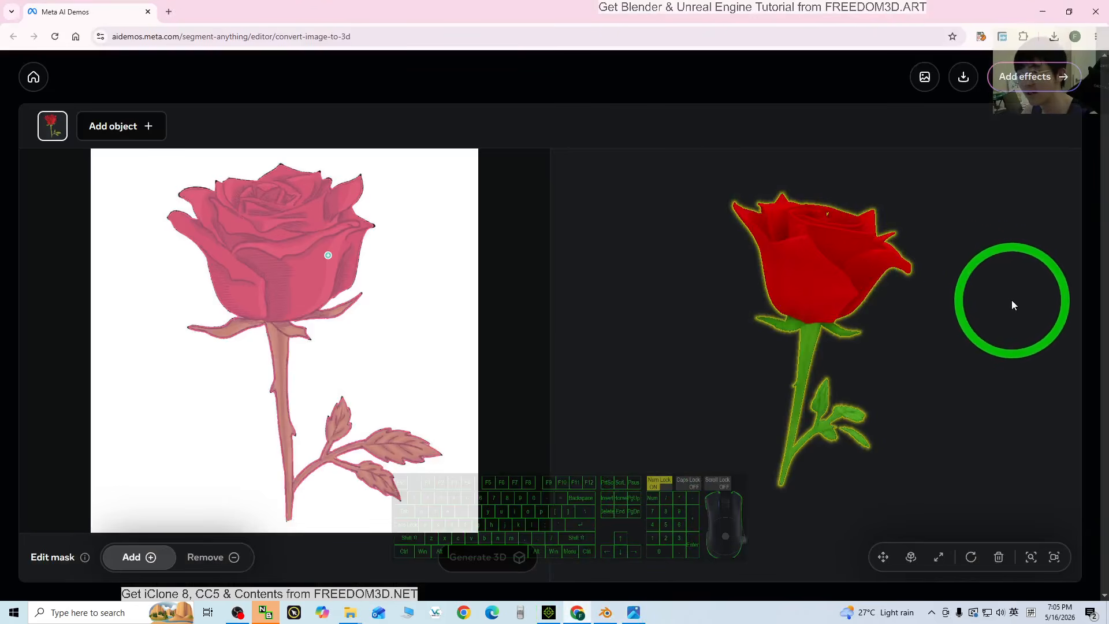
pyautogui.moveTo(1011, 304); pyautogui.dragTo(1052, 48)
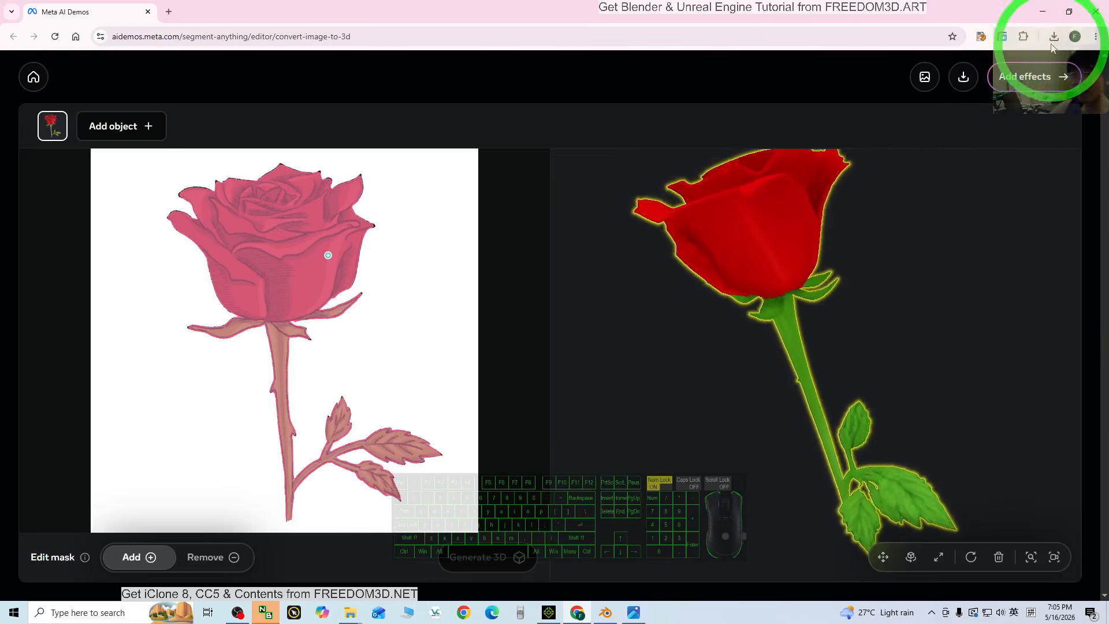
pyautogui.click(1051, 42)
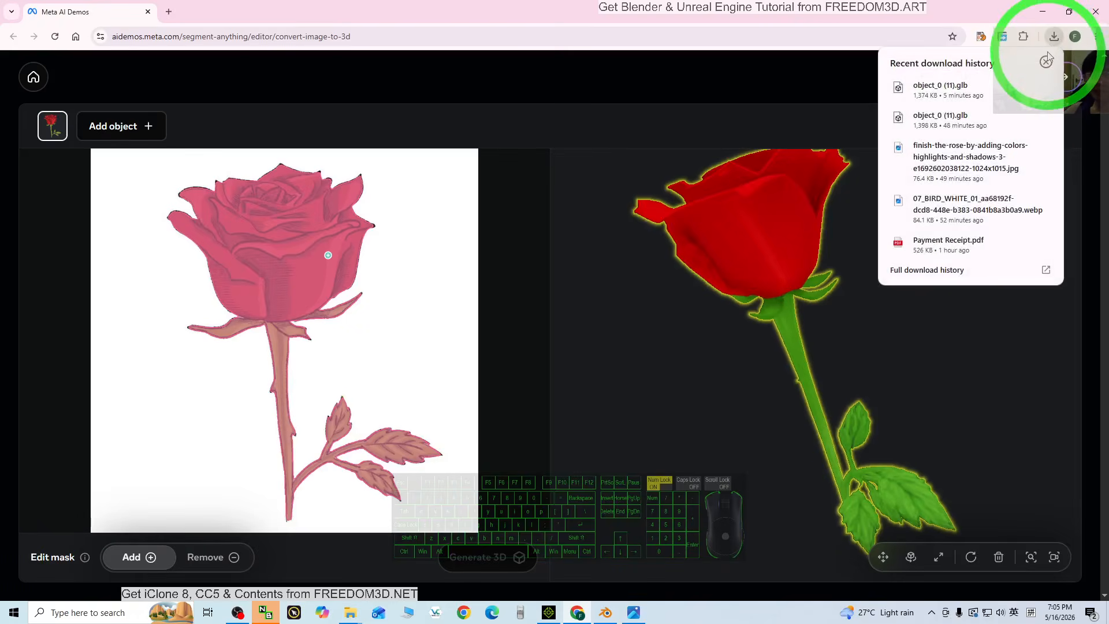
pyautogui.moveTo(750, 341); pyautogui.dragTo(633, 598)
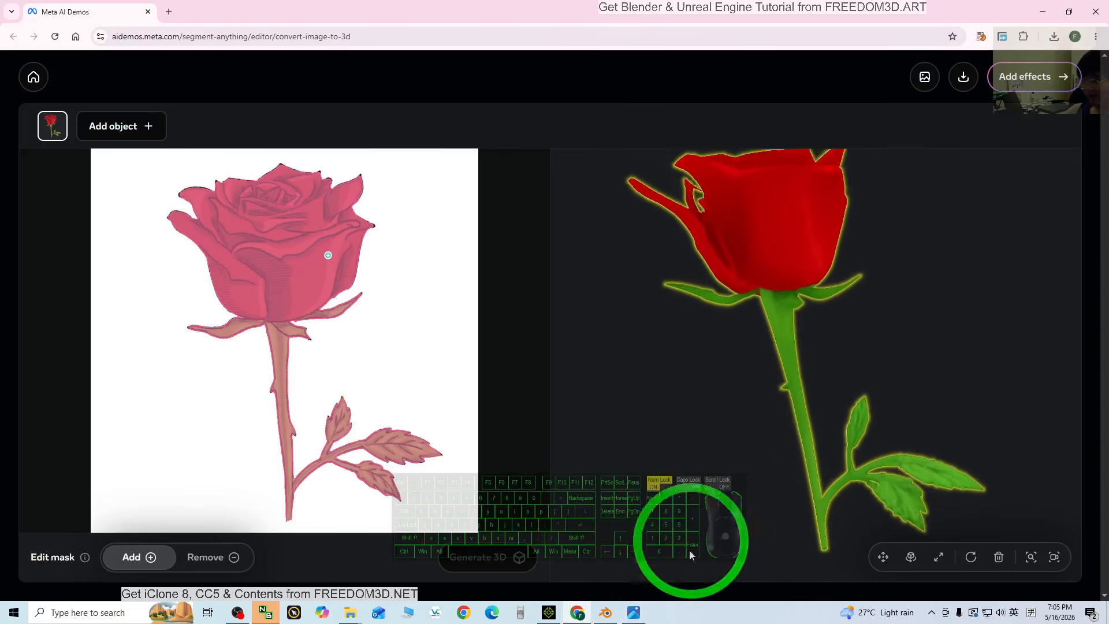
pyautogui.click(549, 611)
pyautogui.scroll(2, 733, 285)
pyautogui.scroll(-2, 733, 285)
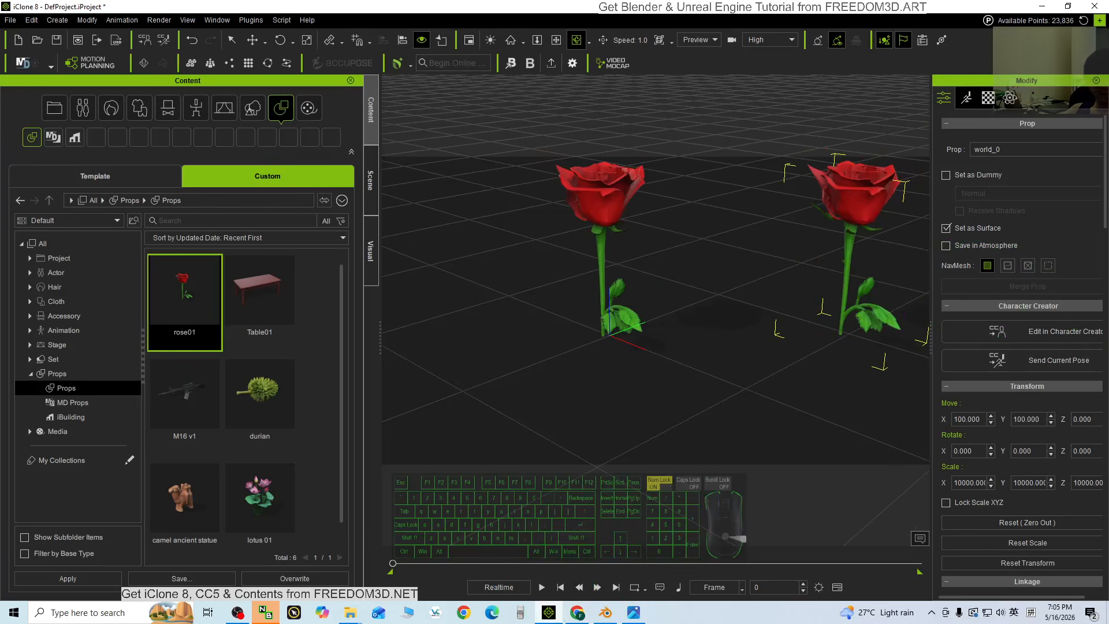